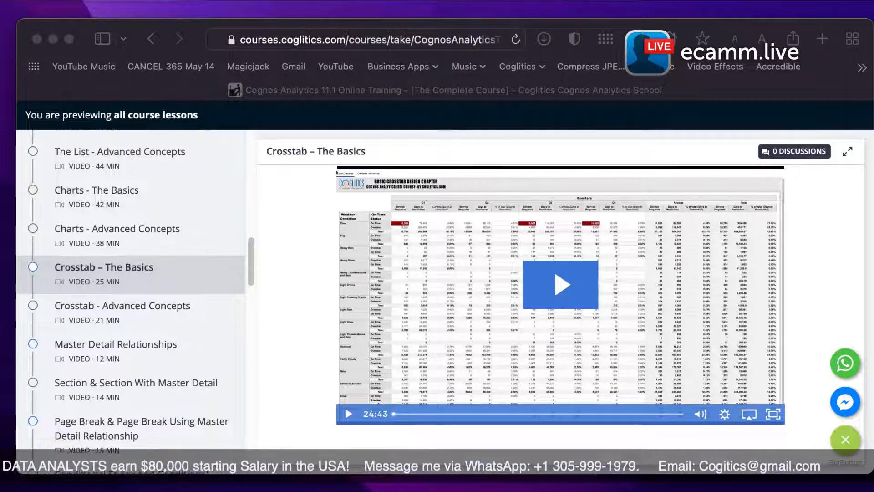
Play the "Crosstab – The Basics" lesson video in full screen and open its playback settings
{"action": "left_click", "coordinate": [309, 355]}
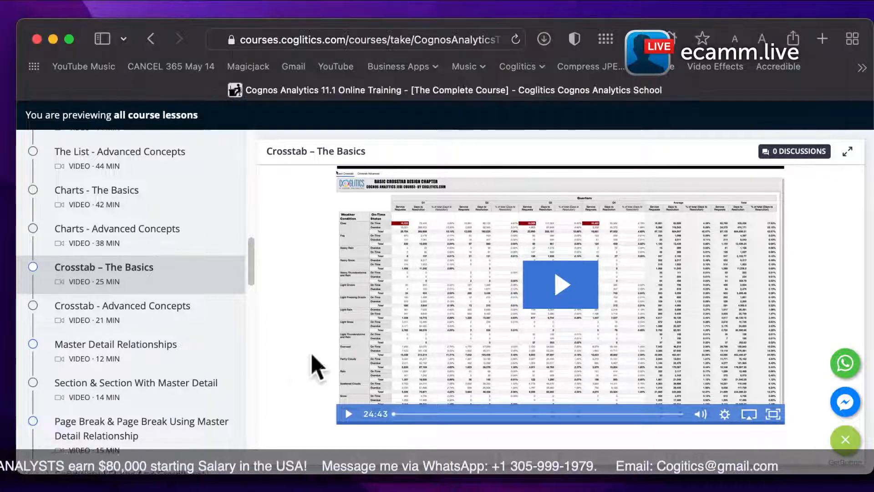
{"action": "left_click", "coordinate": [577, 298]}
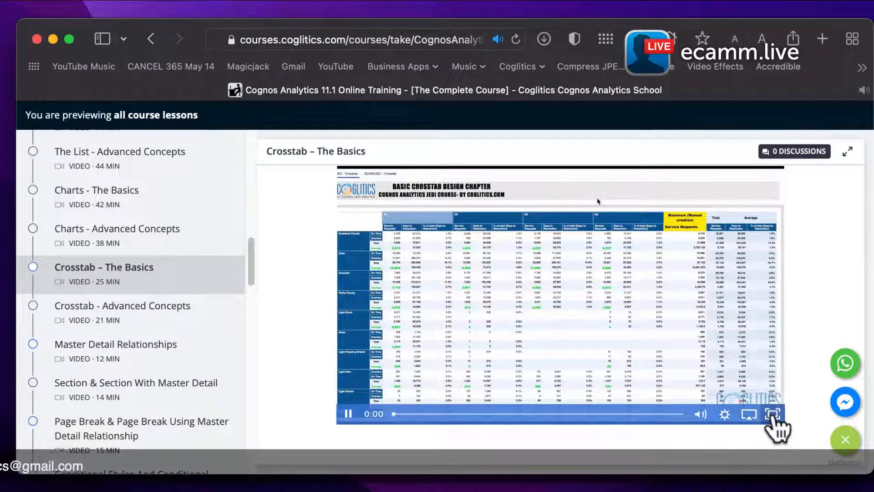
{"action": "left_click", "coordinate": [773, 415]}
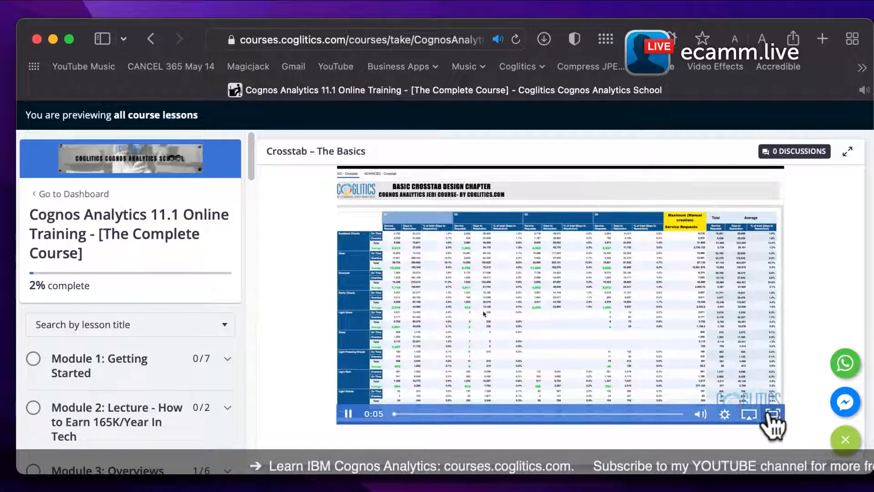
{"action": "left_click", "coordinate": [773, 415]}
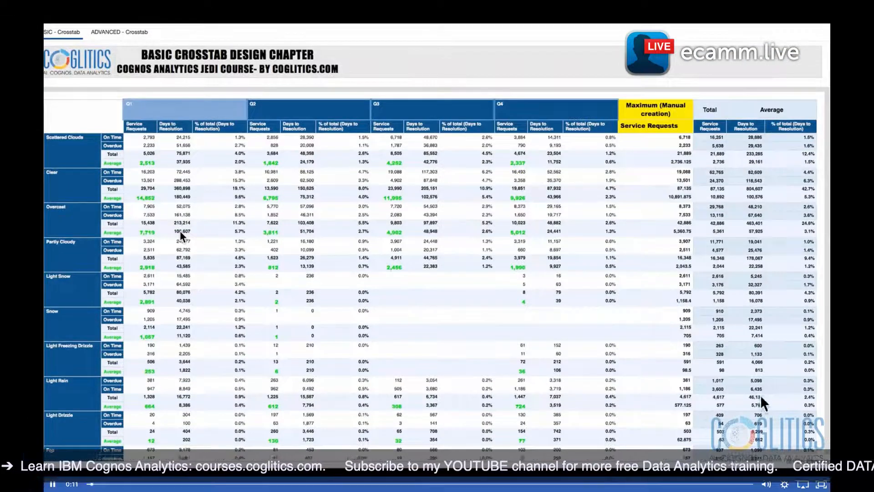
{"action": "left_click", "coordinate": [786, 486]}
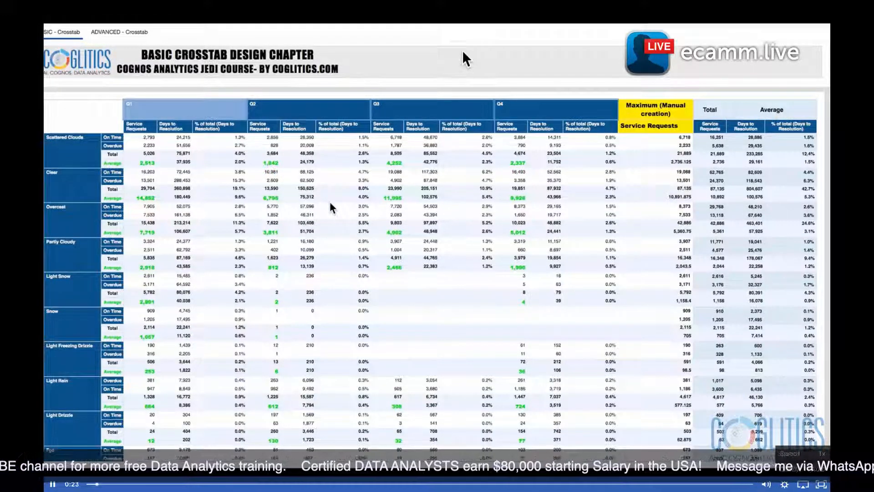
Create a report with the 1 column template and Cool grey theme, and open the data source selection
{"action": "mouse_move", "coordinate": [706, 7]}
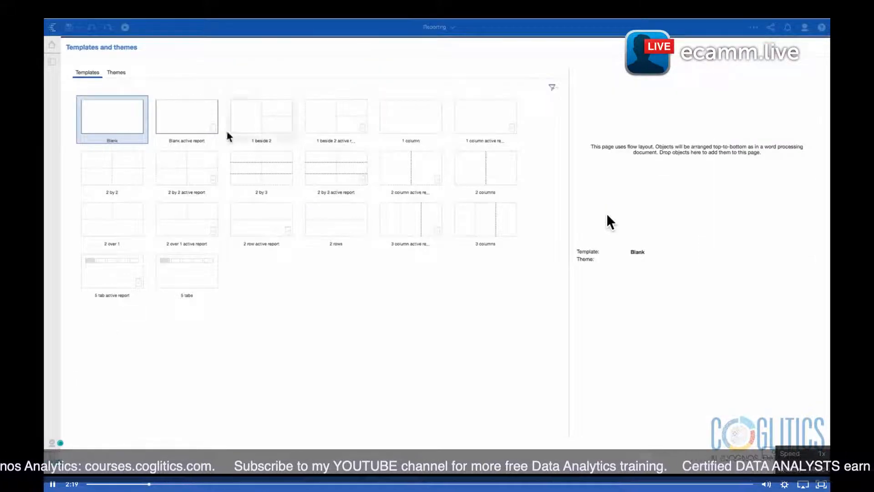
{"action": "left_click", "coordinate": [404, 122]}
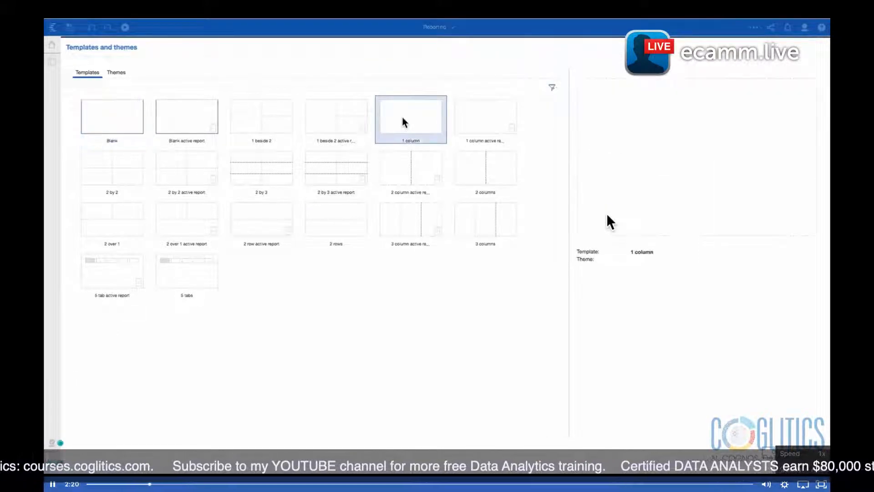
{"action": "left_click", "coordinate": [121, 74]}
{"action": "left_click", "coordinate": [269, 117]}
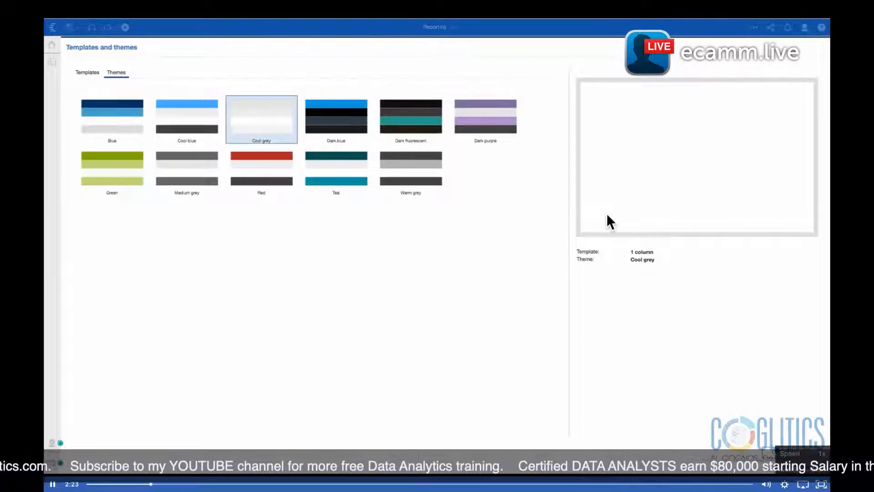
{"action": "left_click", "coordinate": [644, 457]}
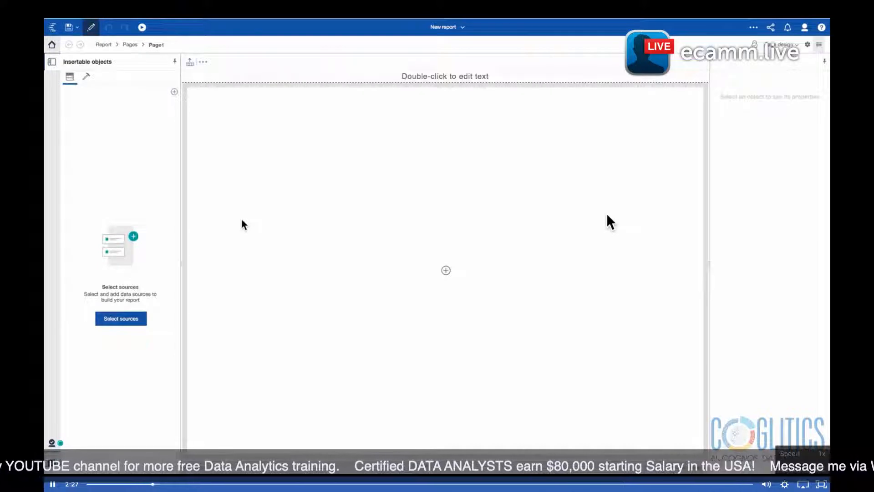
{"action": "left_click", "coordinate": [131, 319]}
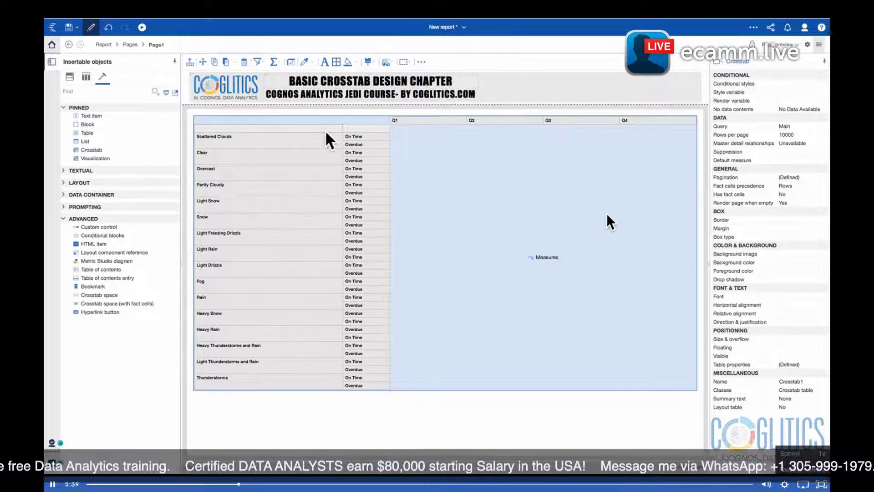
Set the text of the crosstab space above the weather condition rows to "Weather Condition"
{"action": "left_click", "coordinate": [258, 129]}
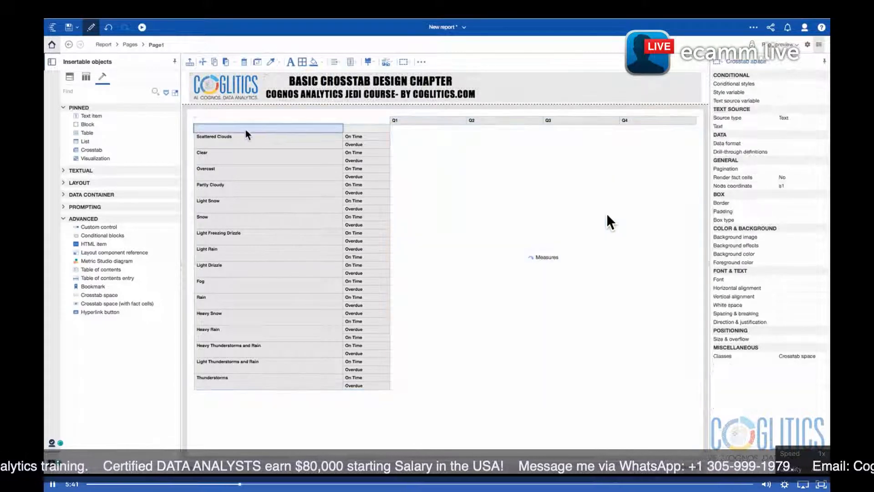
{"action": "left_click", "coordinate": [783, 125]}
{"action": "left_click", "coordinate": [824, 127]}
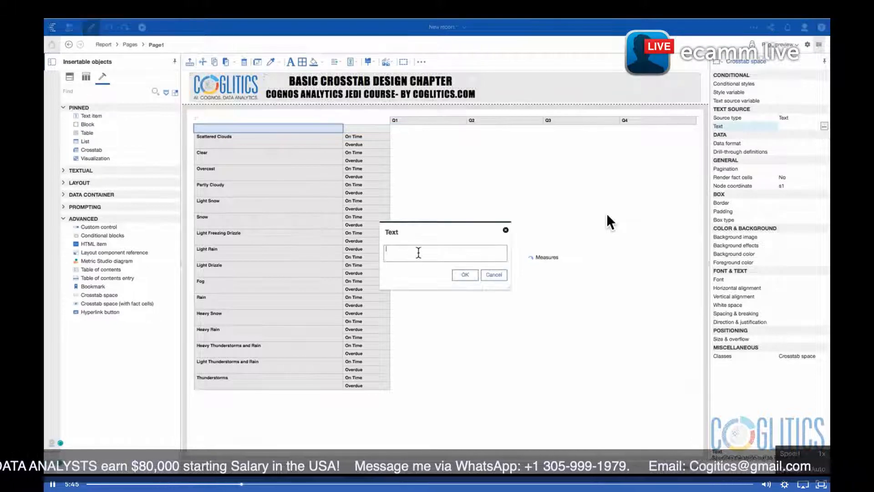
{"action": "type", "text": "Weathe"}
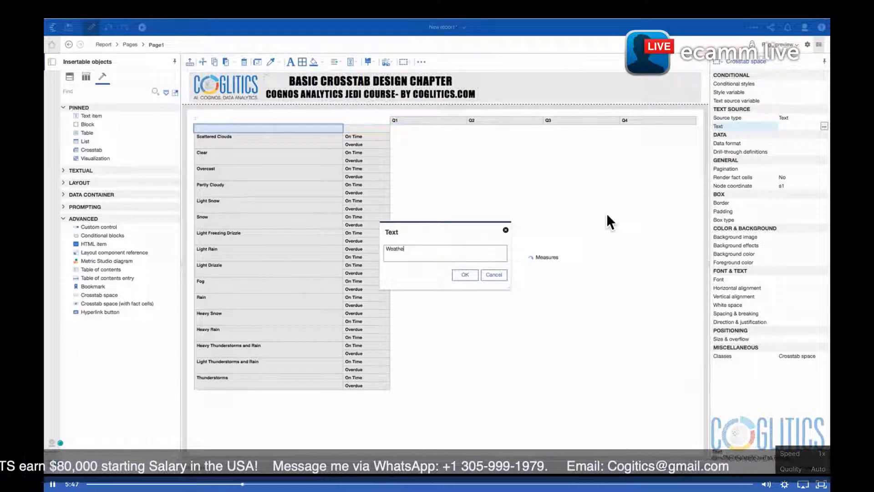
{"action": "type", "text": "r condition"}
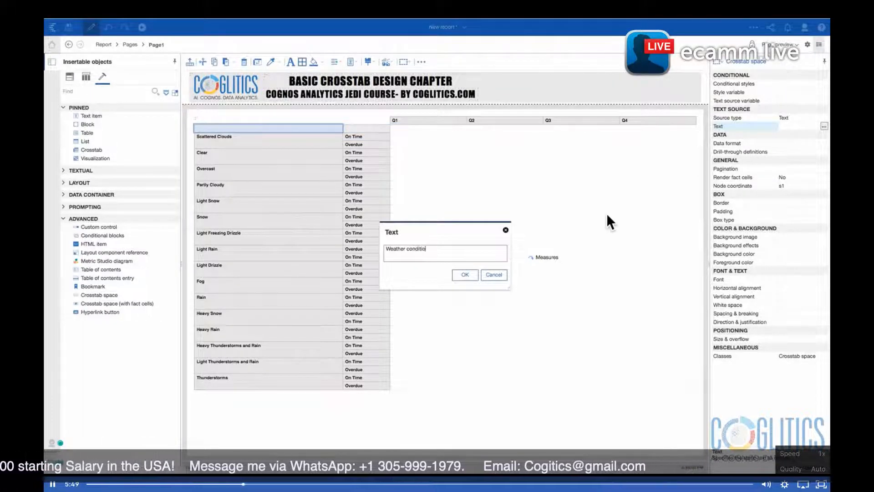
{"action": "left_click", "coordinate": [410, 249]}
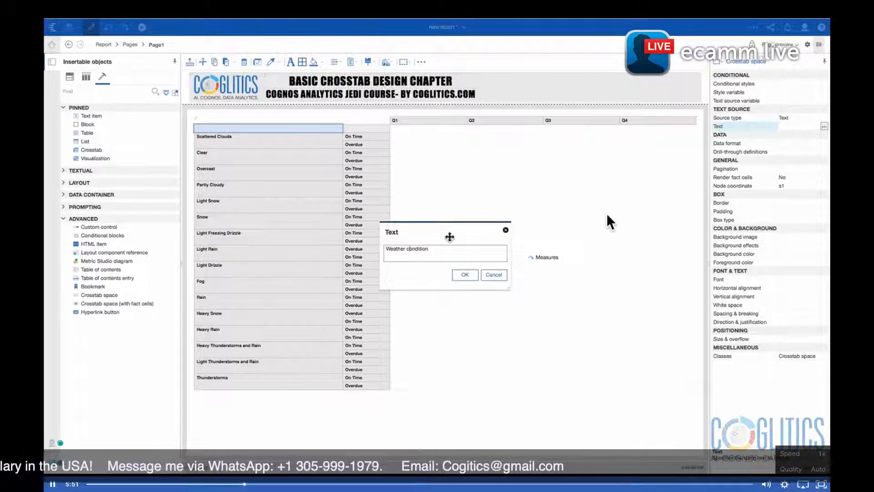
{"action": "key", "text": "BackSpace"}
{"action": "type", "text": "C"}
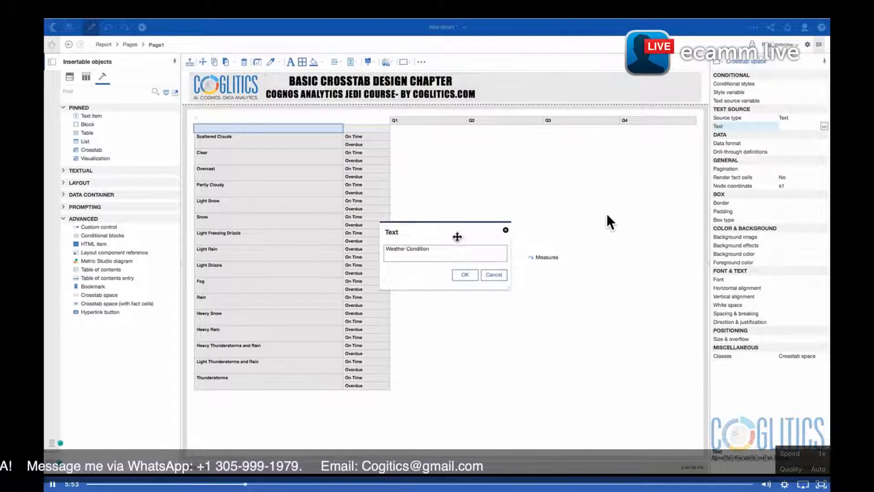
{"action": "left_click", "coordinate": [465, 275]}
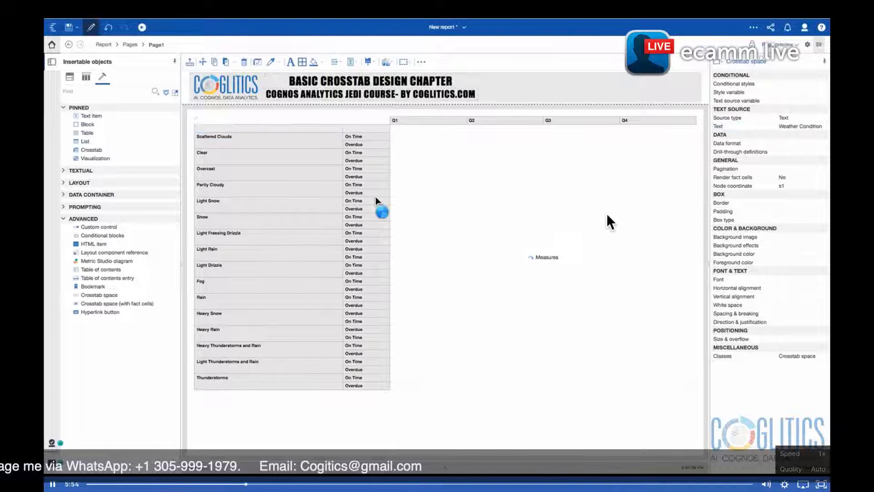
Set the text of the crosstab space above the On Time and Overdue rows to "On-Time Status"
{"action": "left_click", "coordinate": [356, 130]}
{"action": "left_click", "coordinate": [785, 126]}
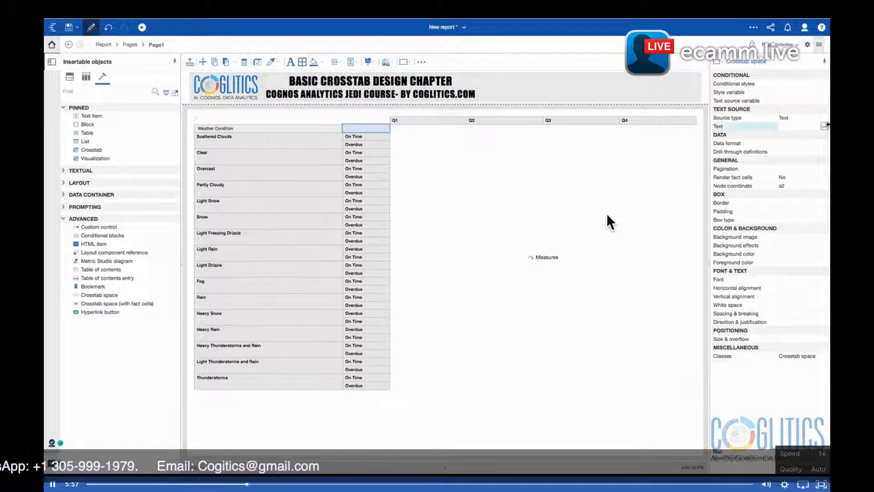
{"action": "left_click", "coordinate": [824, 126]}
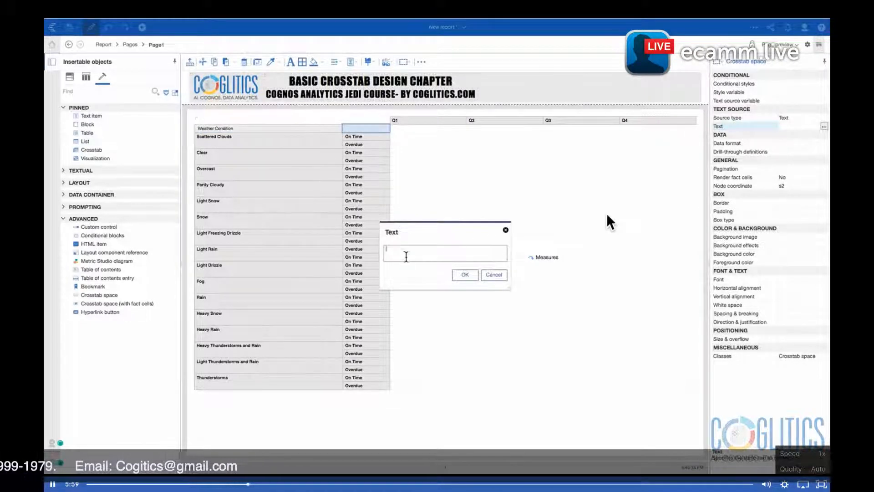
{"action": "type", "text": "On-Ti"}
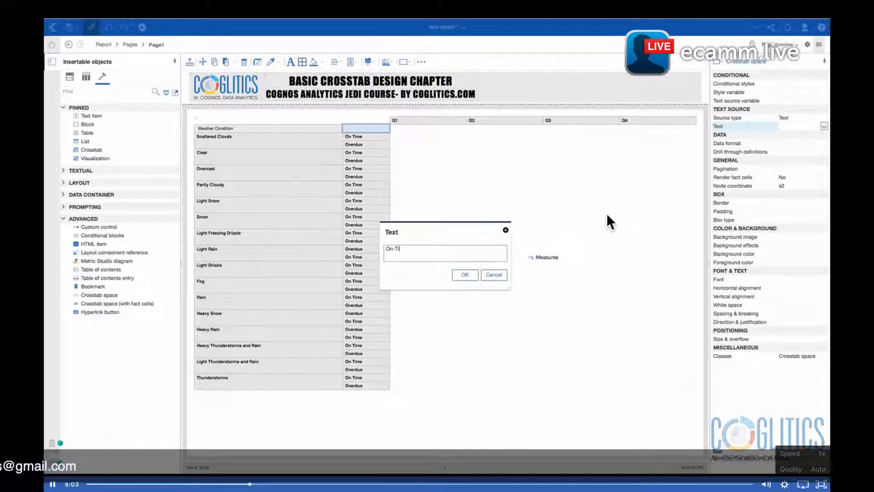
{"action": "type", "text": "me Status"}
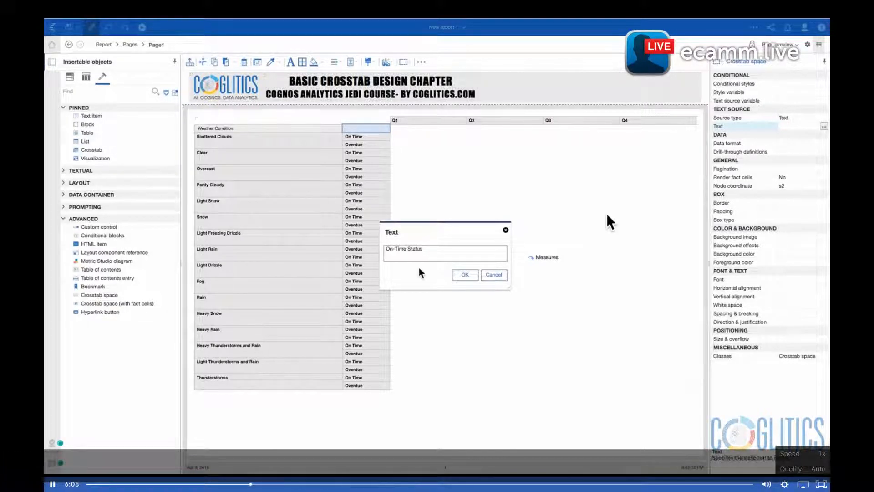
{"action": "left_click", "coordinate": [465, 275]}
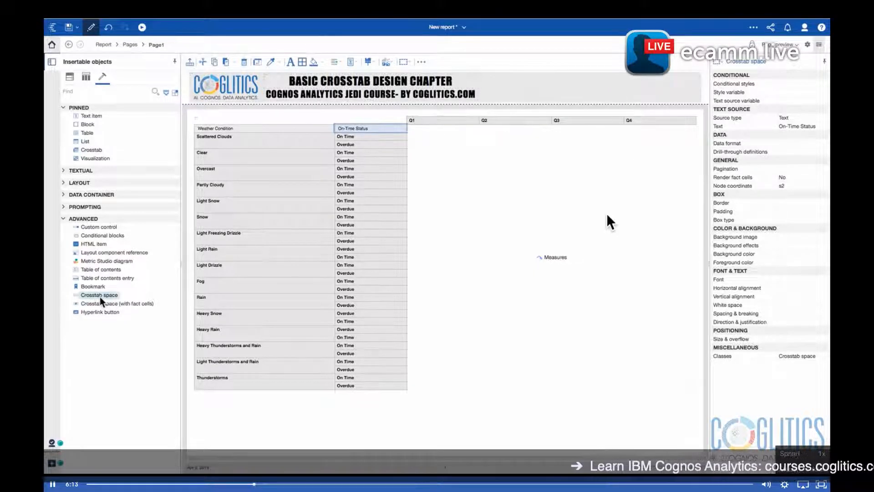
Insert a crosstab space above the Q1 to Q4 columns and set its text to "Quarters"
{"action": "left_click_drag", "start_coordinate": [98, 297], "coordinate": [456, 116]}
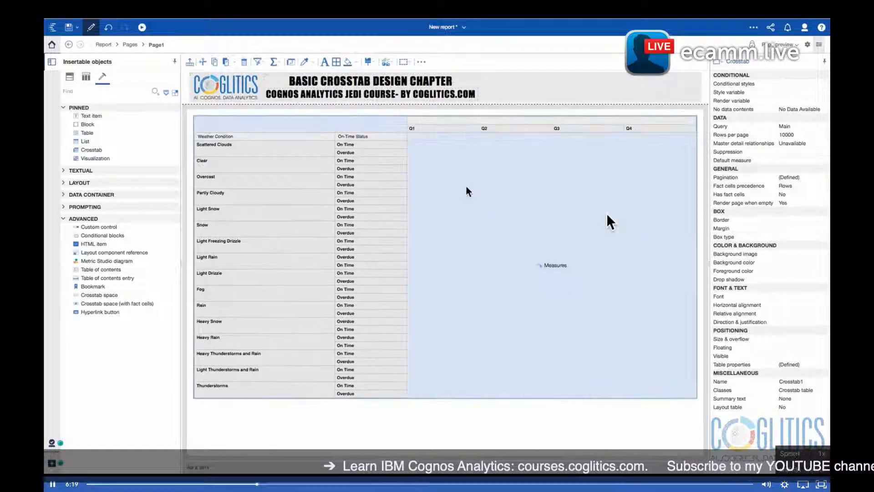
{"action": "left_click", "coordinate": [613, 119]}
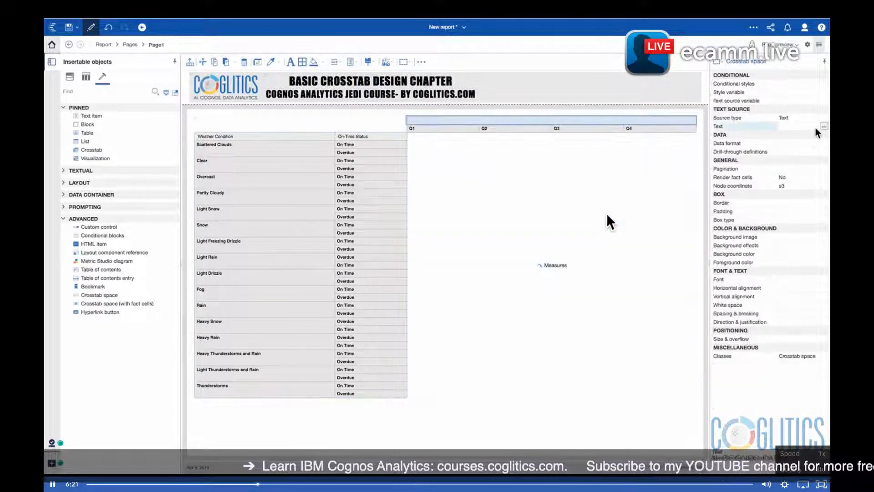
{"action": "left_click", "coordinate": [824, 126]}
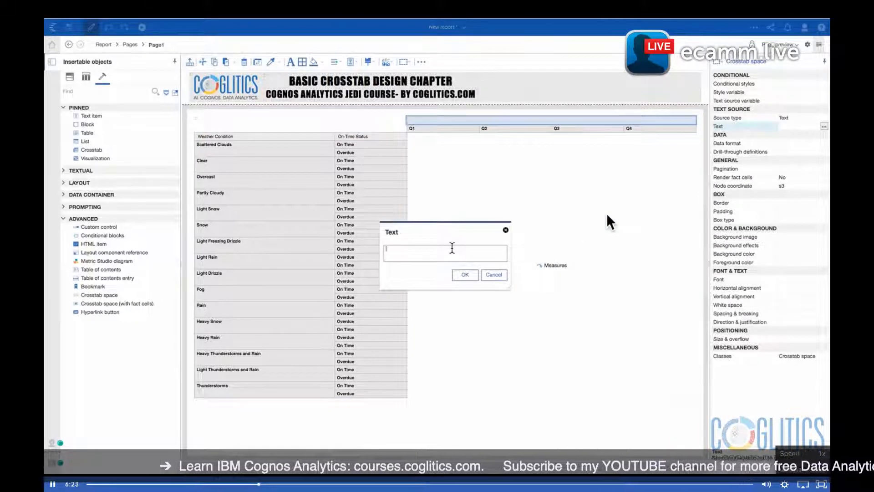
{"action": "type", "text": "Quarters"}
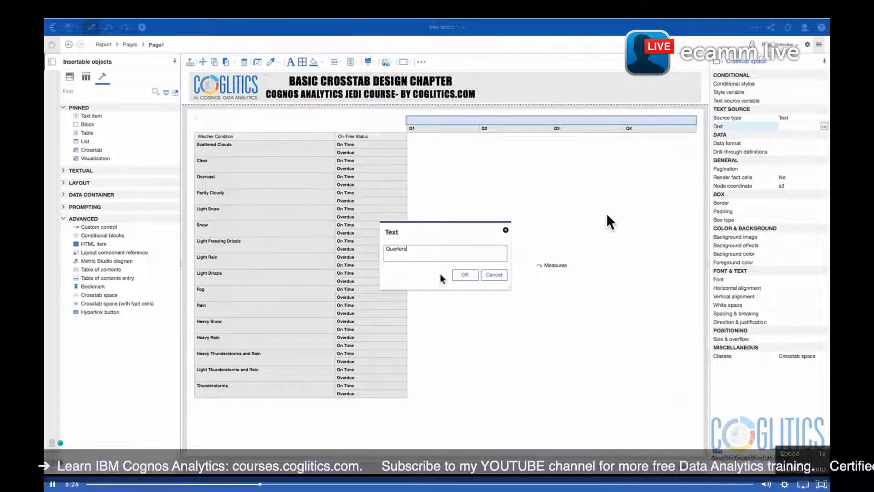
{"action": "left_click", "coordinate": [465, 274]}
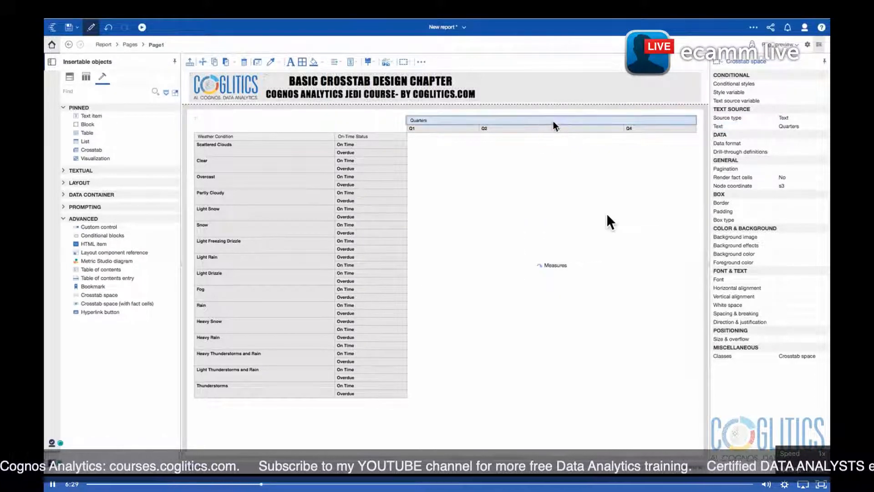
Center the Quarters heading horizontally above the quarter columns
{"action": "left_click", "coordinate": [339, 63]}
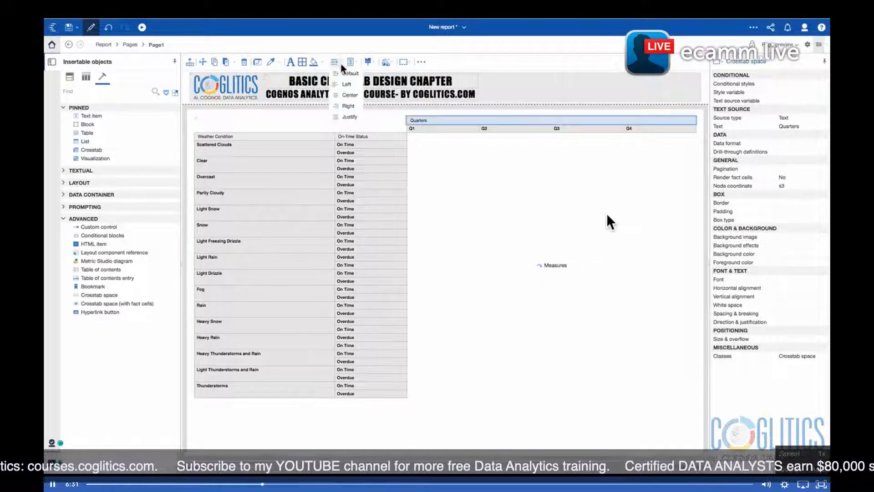
{"action": "left_click", "coordinate": [345, 94]}
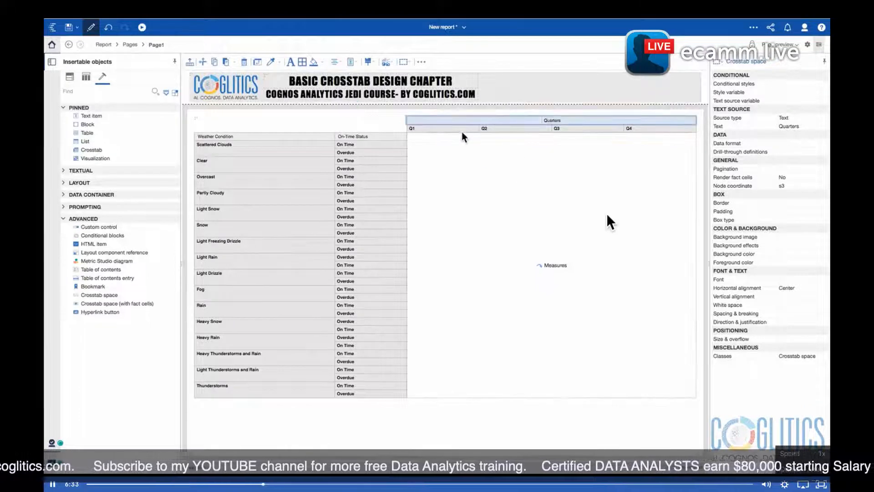
{"action": "left_click", "coordinate": [301, 120]}
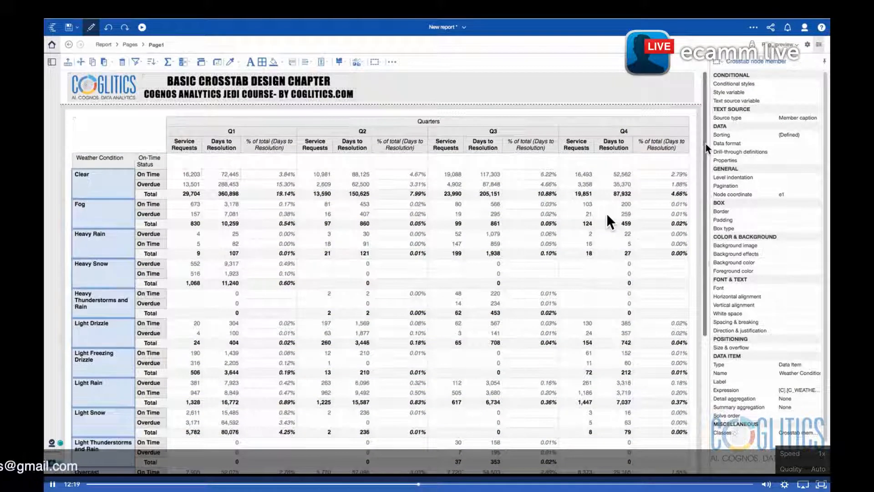
Examine the Service Requests values in the crosstab's overall Total row and the weather condition row headings
{"action": "scroll", "coordinate": [608, 215], "scroll_direction": "down", "scroll_amount": 5}
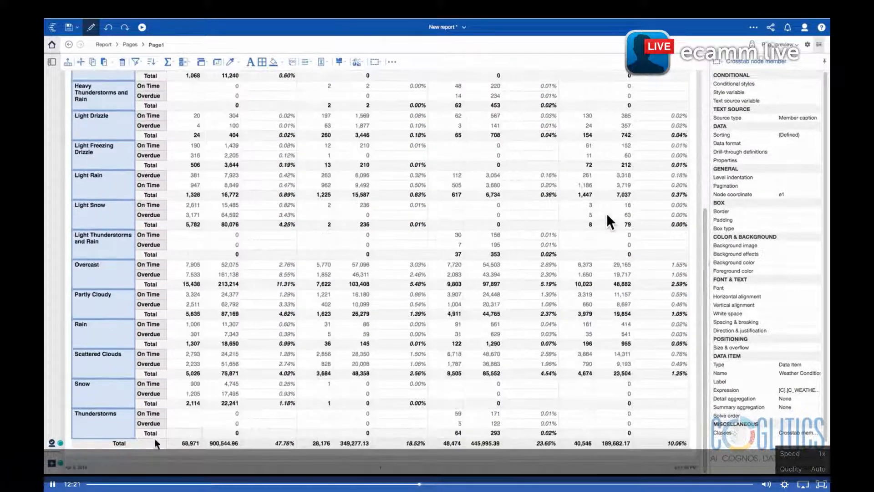
{"action": "left_click", "coordinate": [183, 443]}
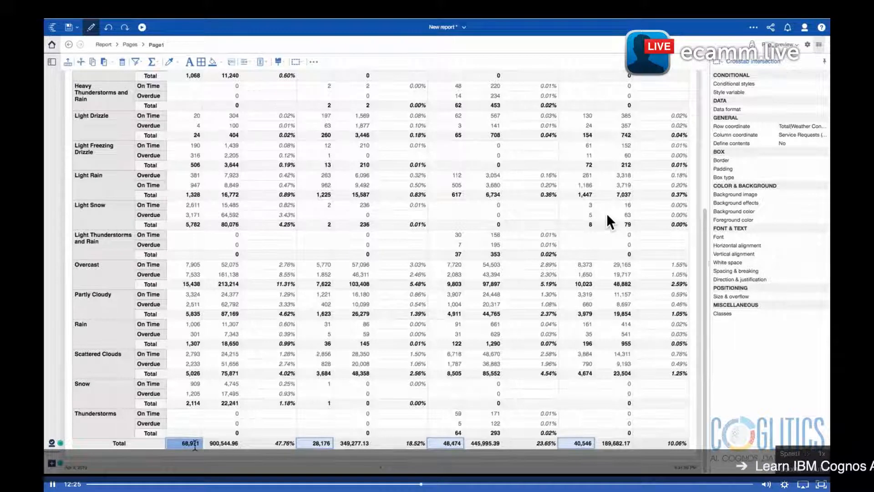
{"action": "scroll", "coordinate": [188, 377], "scroll_direction": "up", "scroll_amount": 5}
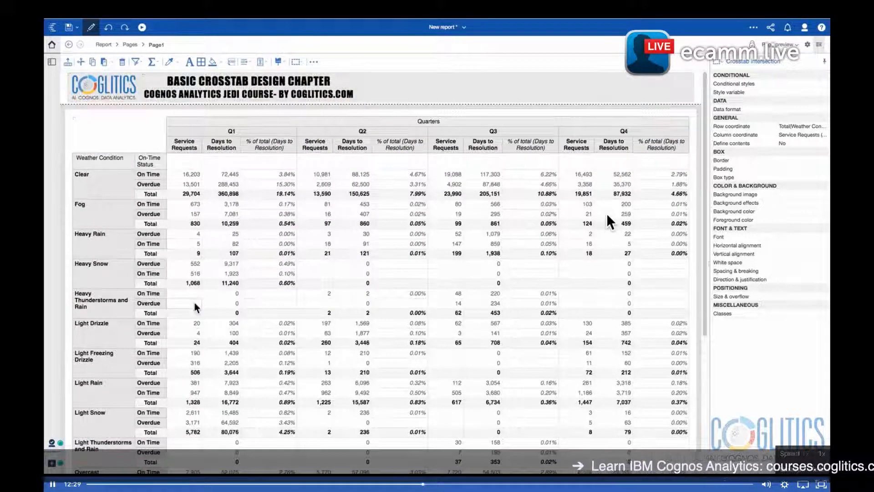
{"action": "scroll", "coordinate": [196, 305], "scroll_direction": "down", "scroll_amount": 5}
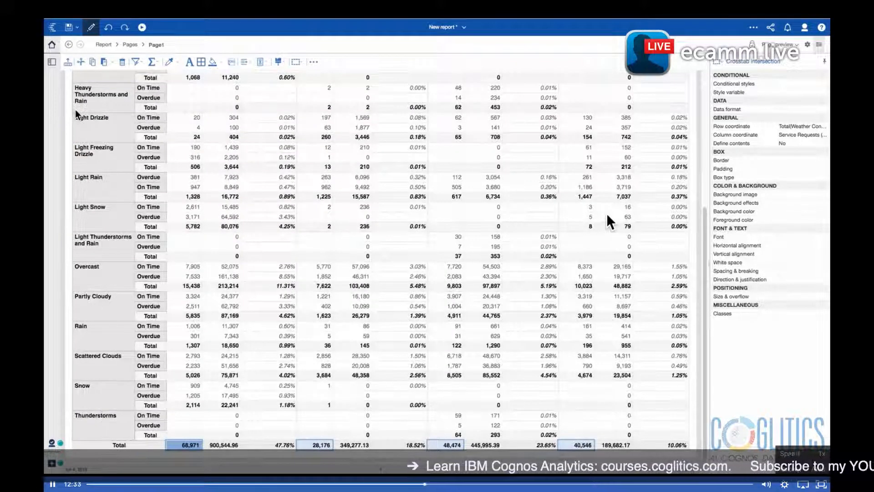
{"action": "left_click", "coordinate": [94, 401]}
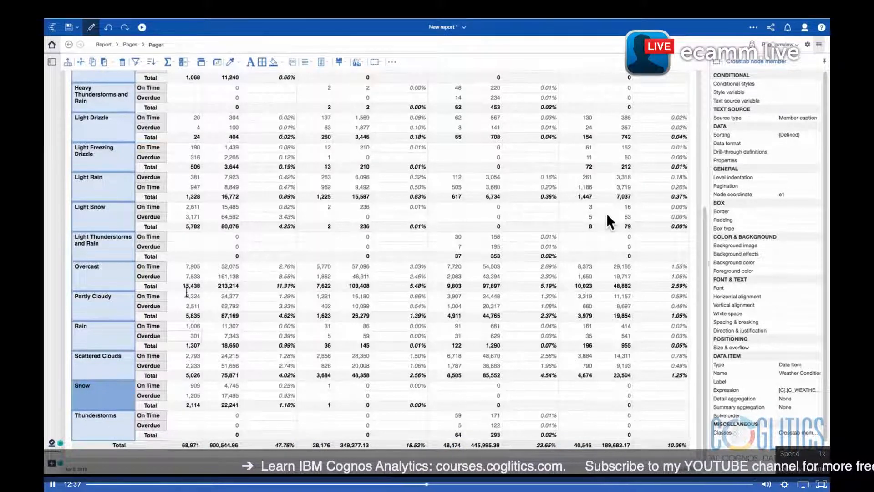
{"action": "scroll", "coordinate": [179, 232], "scroll_direction": "up", "scroll_amount": 5}
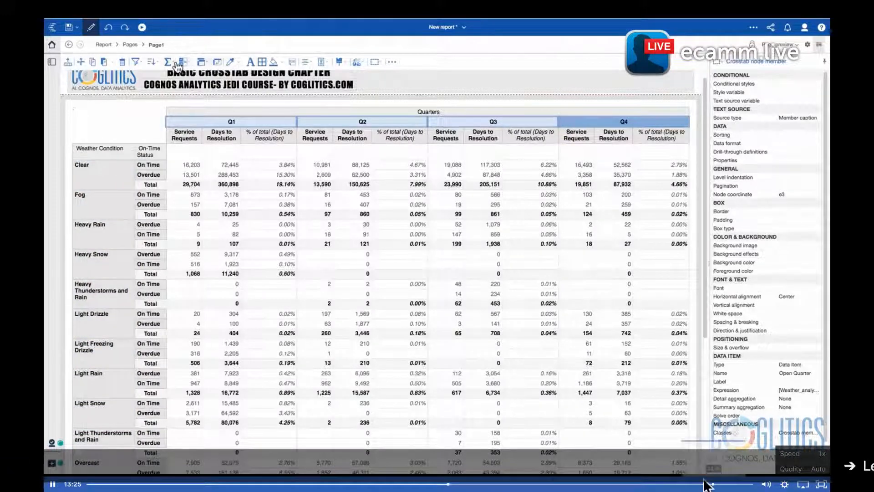
{"action": "left_click", "coordinate": [821, 485]}
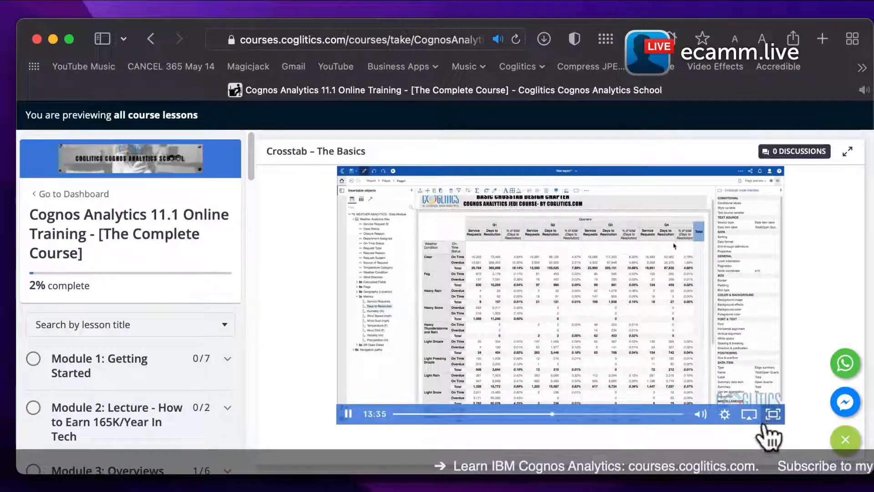
{"action": "left_click", "coordinate": [772, 415]}
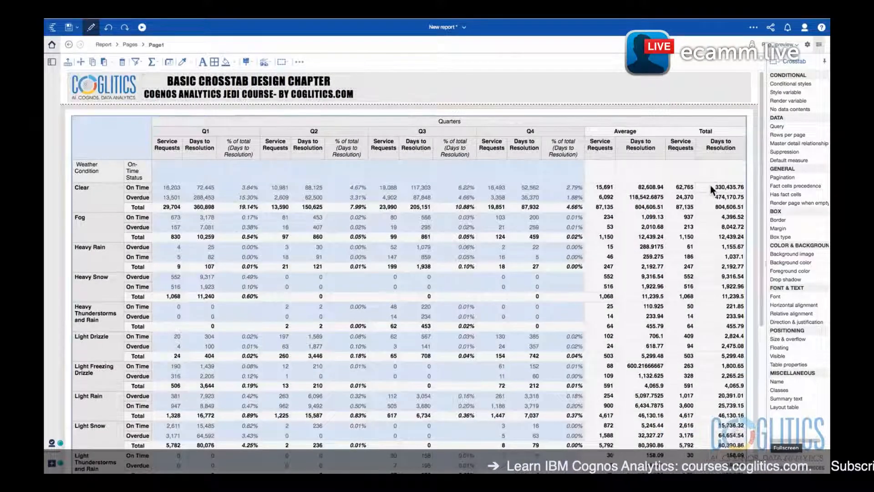
Apply the picked-up whole-number style to the On Time and Overdue Days to Resolution cells under Average and Total
{"action": "left_click", "coordinate": [663, 187]}
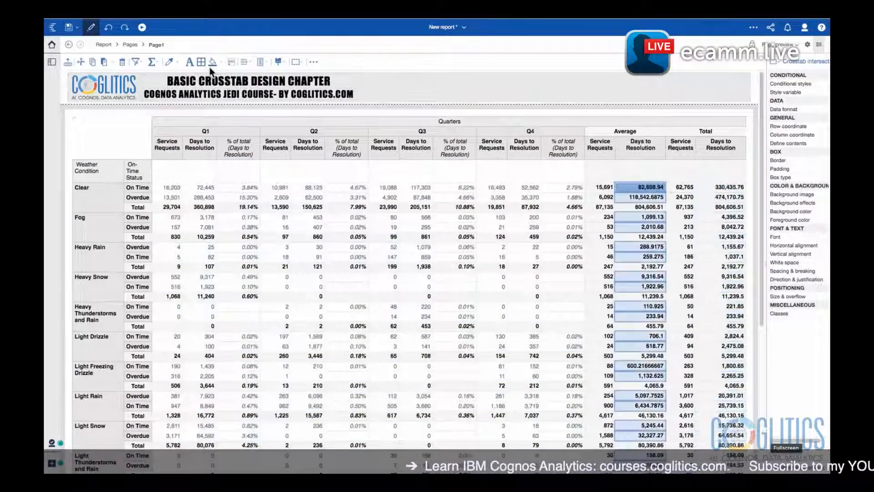
{"action": "left_click", "coordinate": [412, 138]}
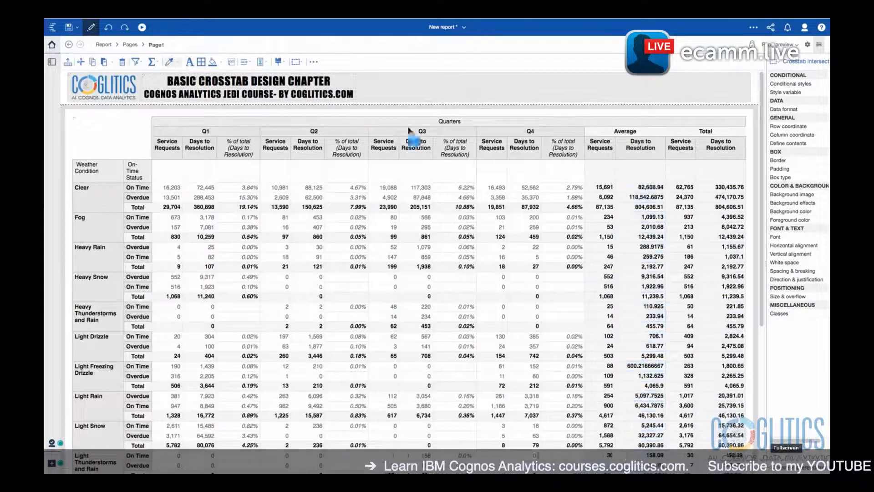
{"action": "left_click", "coordinate": [737, 197]}
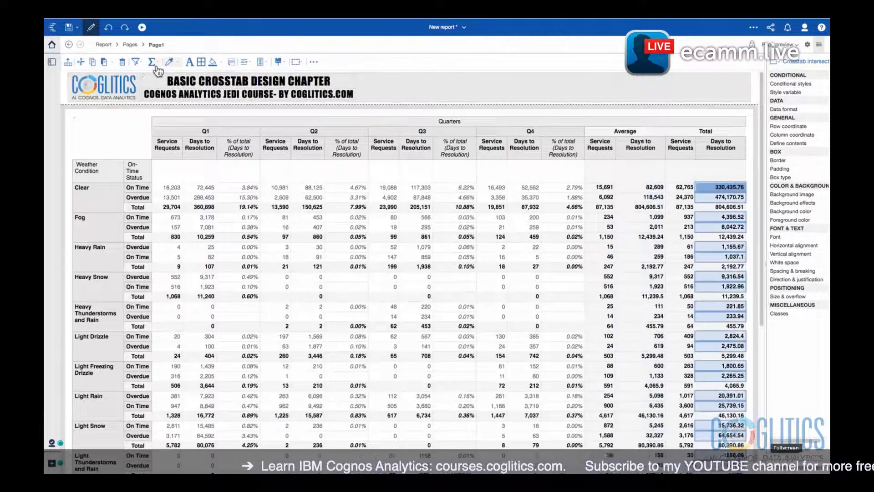
{"action": "left_click", "coordinate": [169, 64]}
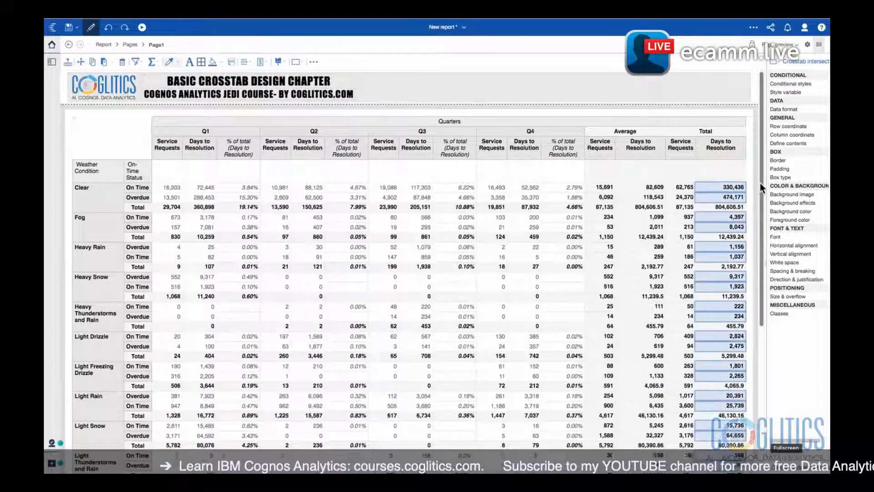
Apply the picked-up whole-number style to the weather condition subtotal cells in the Days to Resolution column under Average
{"action": "left_click_drag", "start_coordinate": [763, 173], "coordinate": [763, 198]}
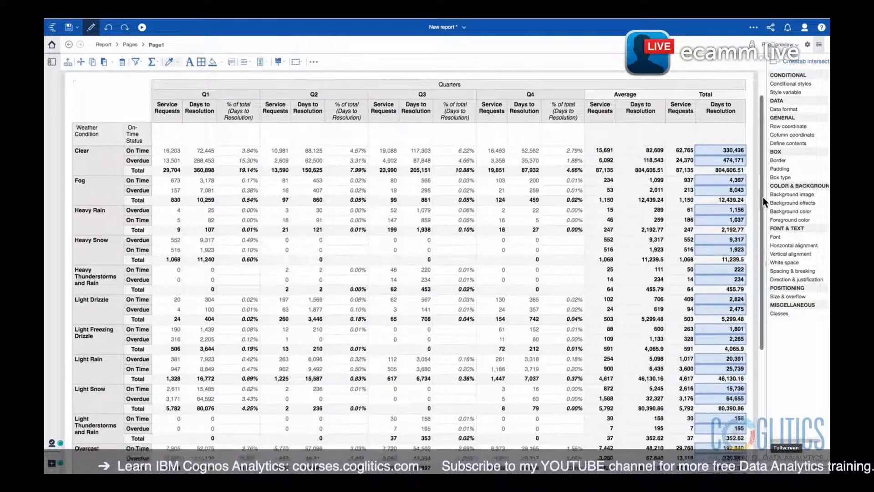
{"action": "left_click", "coordinate": [641, 171]}
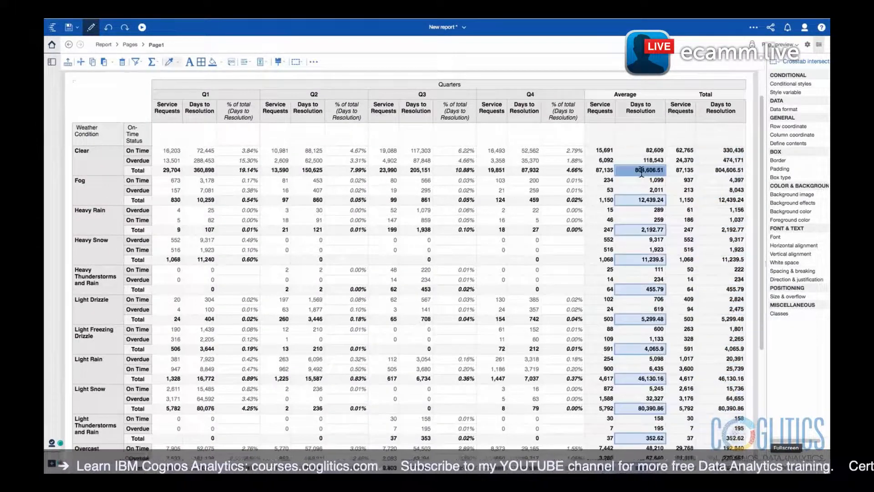
{"action": "left_click", "coordinate": [171, 63]}
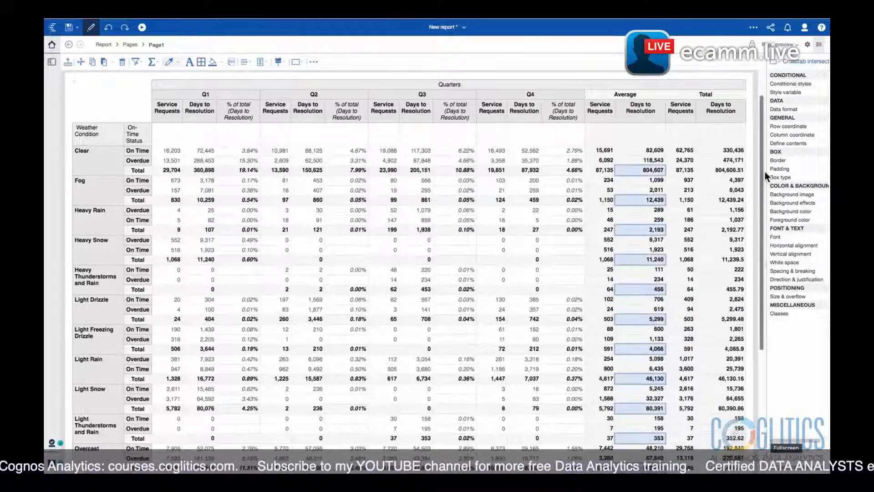
Apply the same whole-number style to the bottom Average row's Days to Resolution cells under the Average and Total columns
{"action": "left_click_drag", "start_coordinate": [761, 173], "coordinate": [762, 296]}
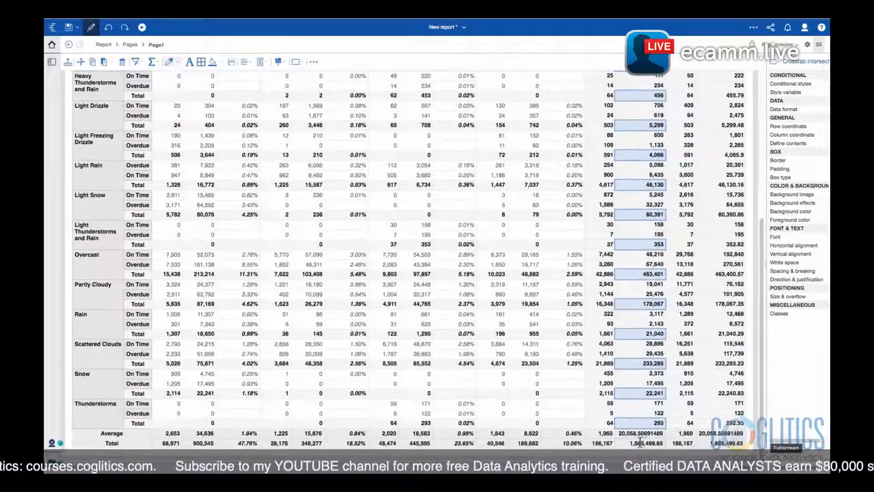
{"action": "left_click", "coordinate": [642, 435]}
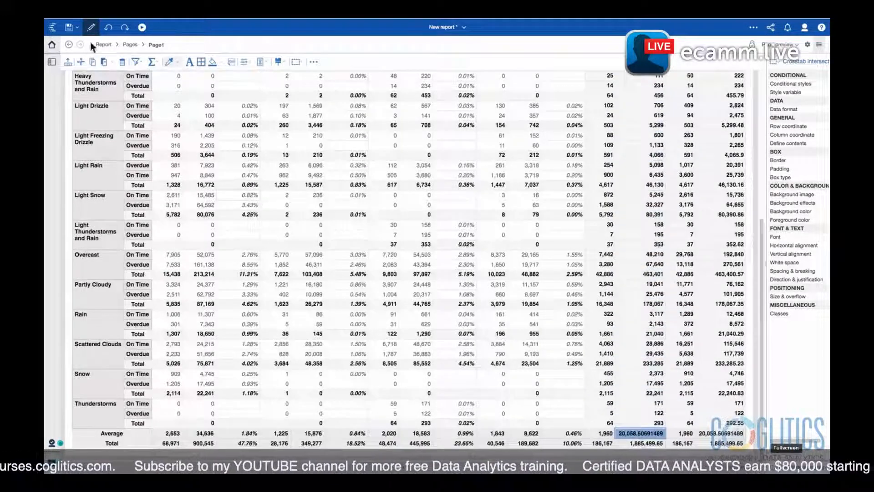
{"action": "left_click", "coordinate": [171, 63]}
{"action": "left_click", "coordinate": [725, 434]}
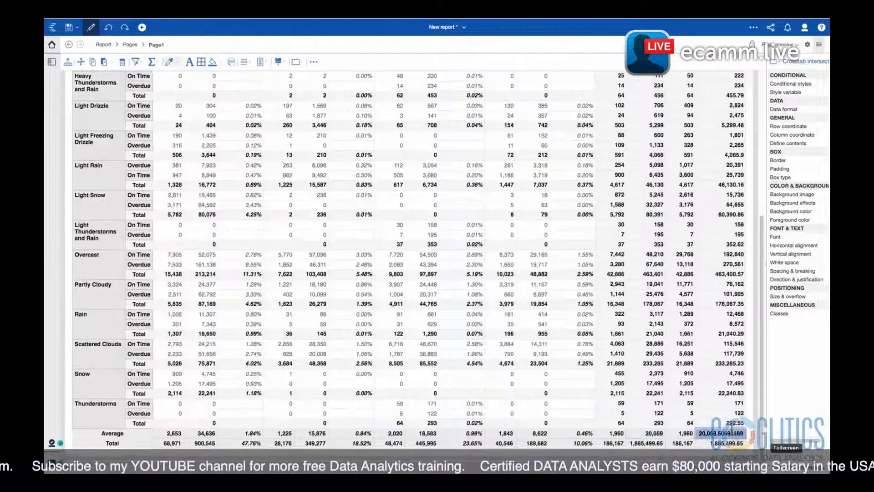
{"action": "left_click", "coordinate": [167, 63]}
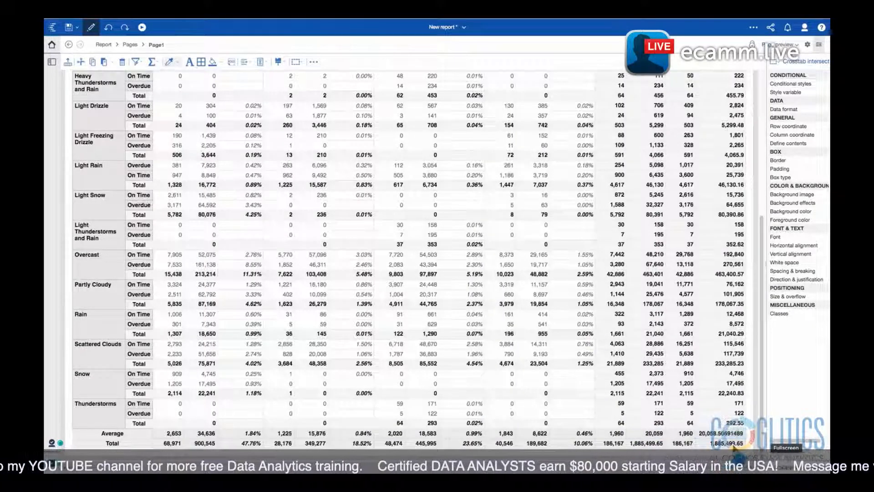
Apply the whole-number style to the overall Total row's Days to Resolution cells under the Total and Average columns
{"action": "left_click", "coordinate": [733, 444]}
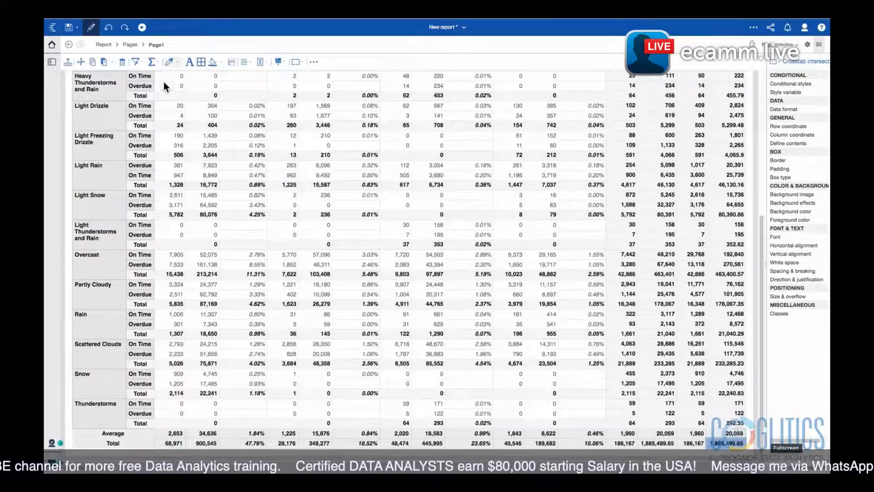
{"action": "left_click", "coordinate": [171, 64]}
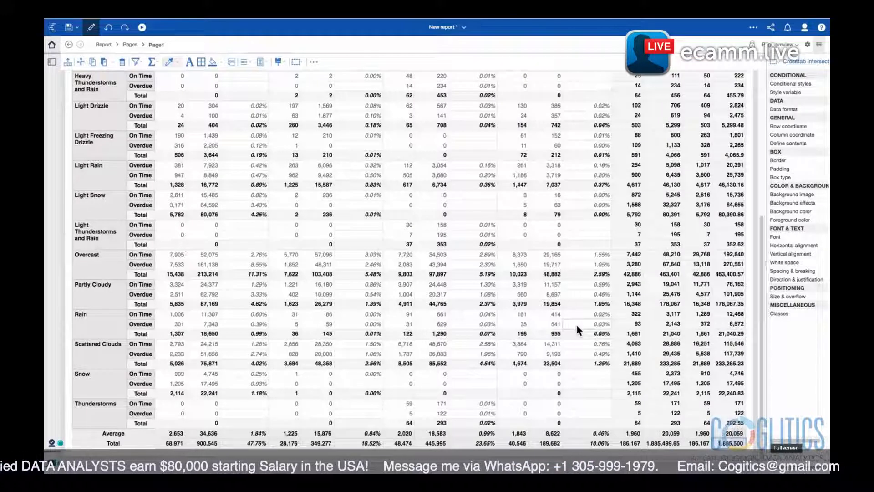
{"action": "left_click", "coordinate": [662, 443]}
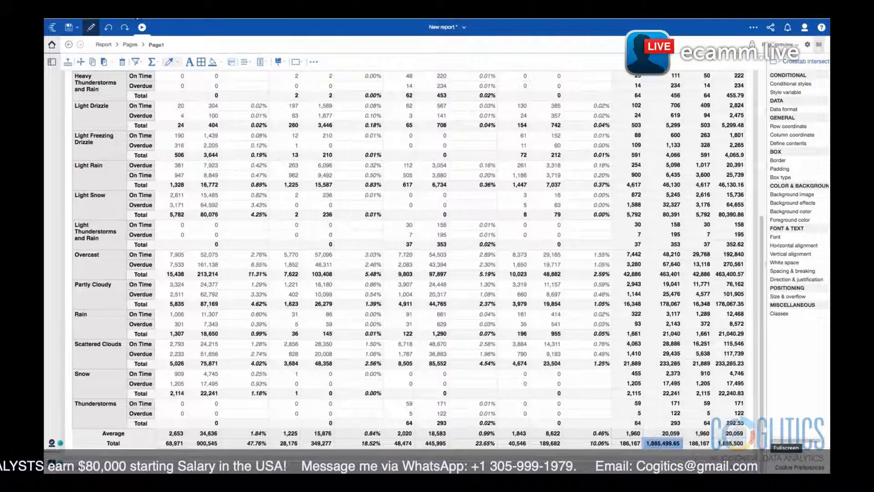
{"action": "left_click", "coordinate": [168, 61]}
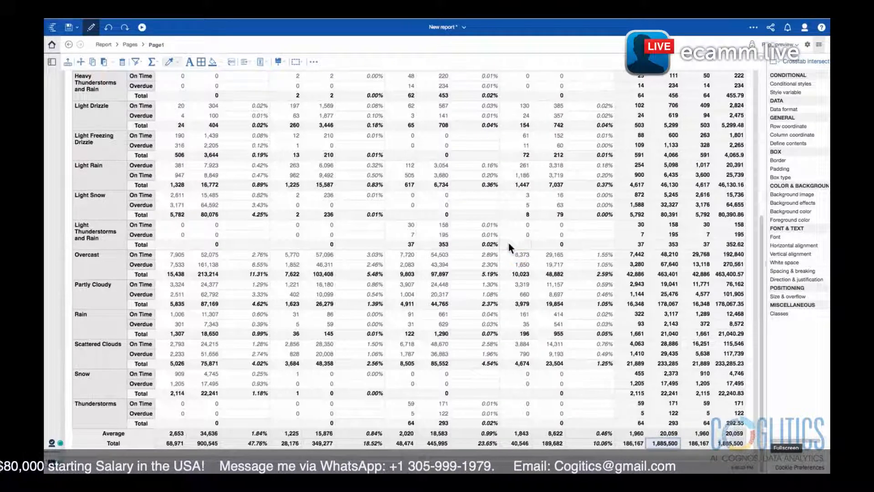
{"action": "scroll", "coordinate": [487, 332], "scroll_direction": "up", "scroll_amount": 5}
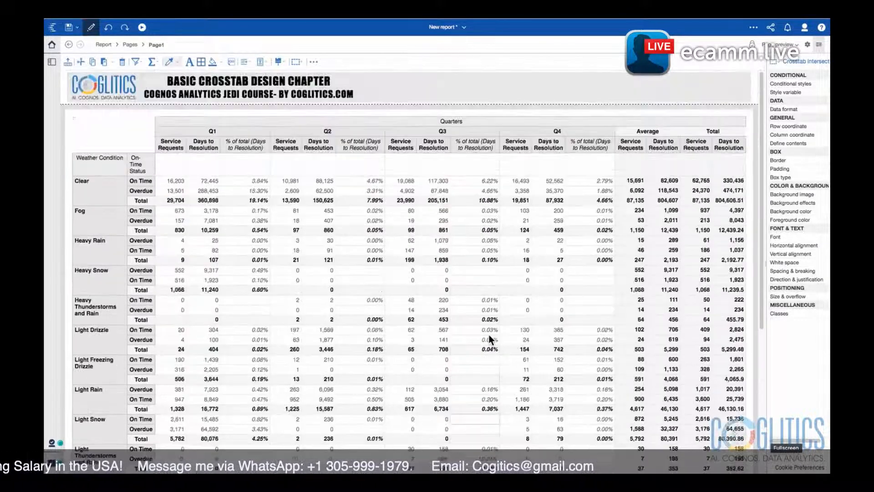
{"action": "left_click", "coordinate": [407, 121]}
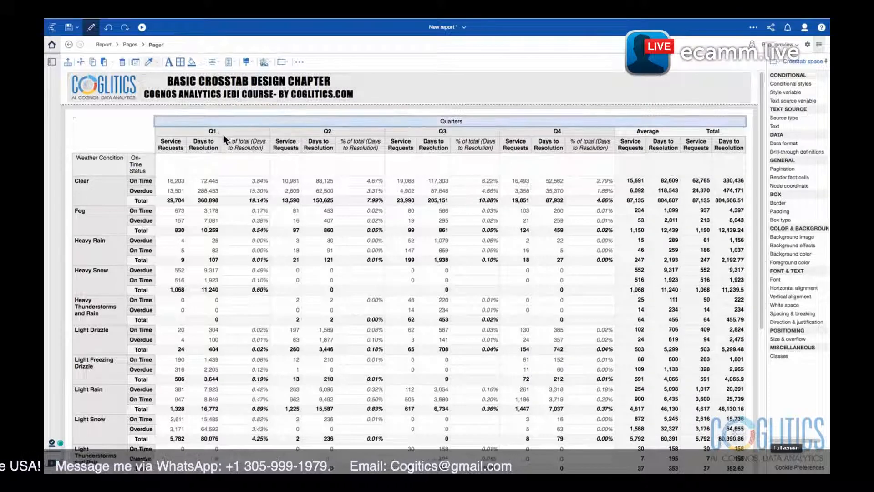
{"action": "left_click", "coordinate": [121, 167]}
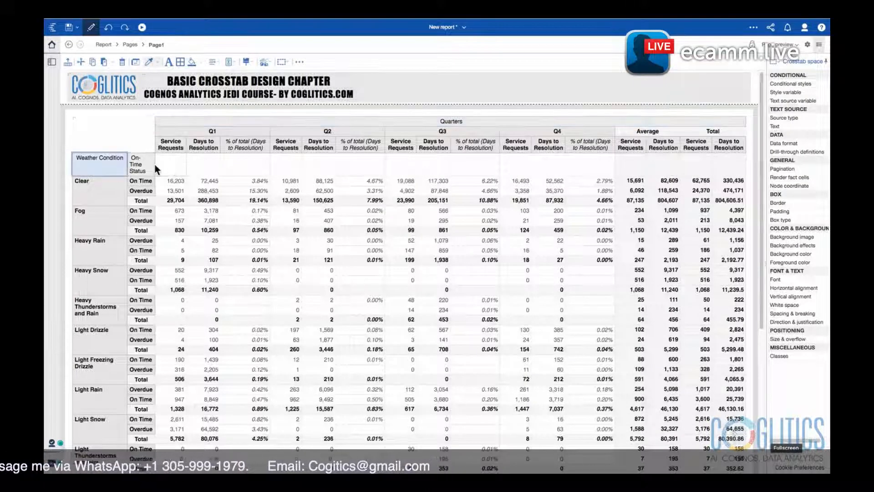
{"action": "left_click", "coordinate": [76, 119]}
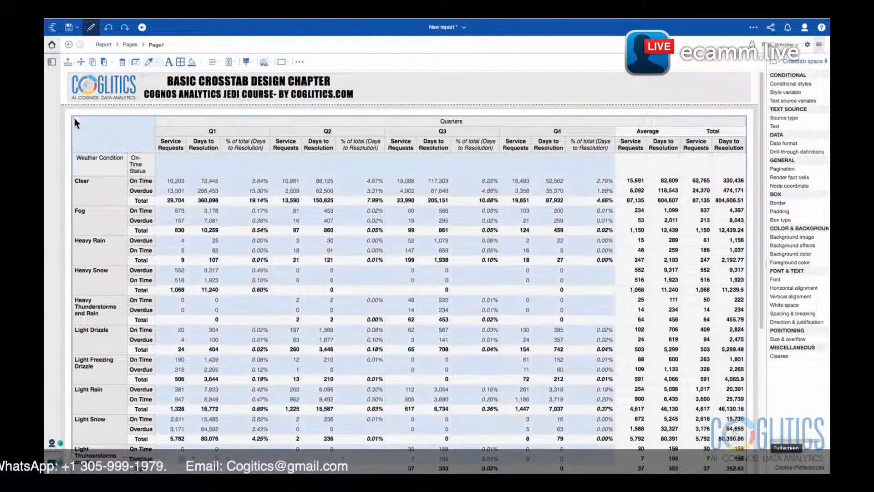
{"action": "left_click", "coordinate": [497, 270]}
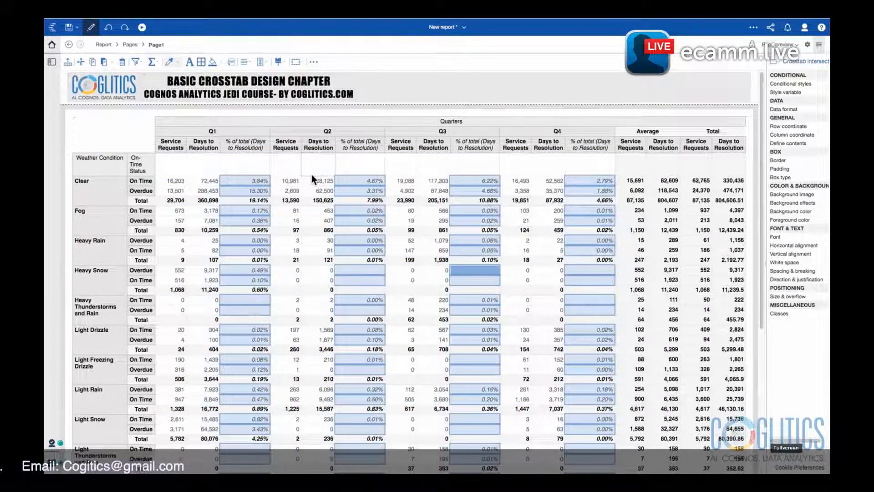
{"action": "left_click", "coordinate": [75, 121]}
{"action": "left_click", "coordinate": [300, 63]}
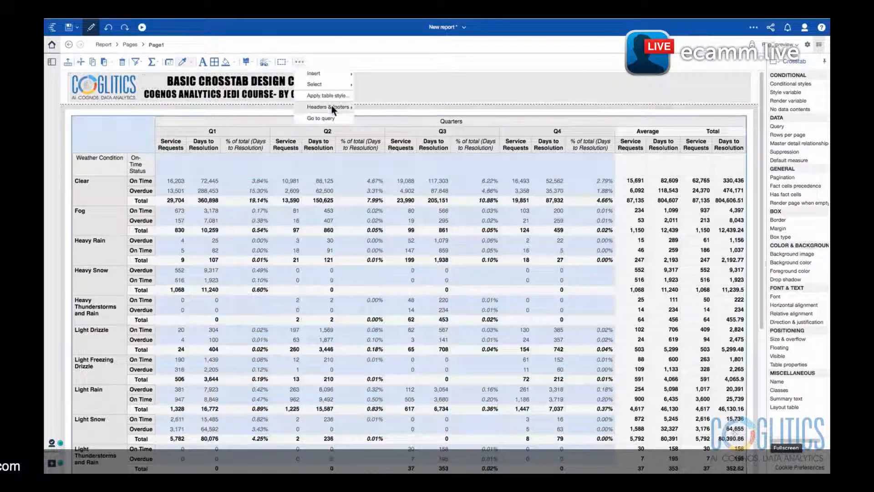
{"action": "left_click", "coordinate": [411, 237]}
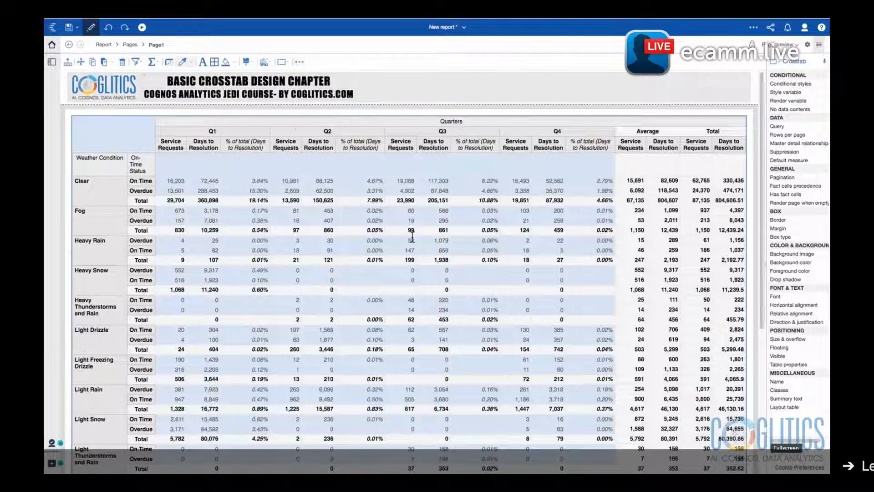
{"action": "left_click", "coordinate": [303, 183]}
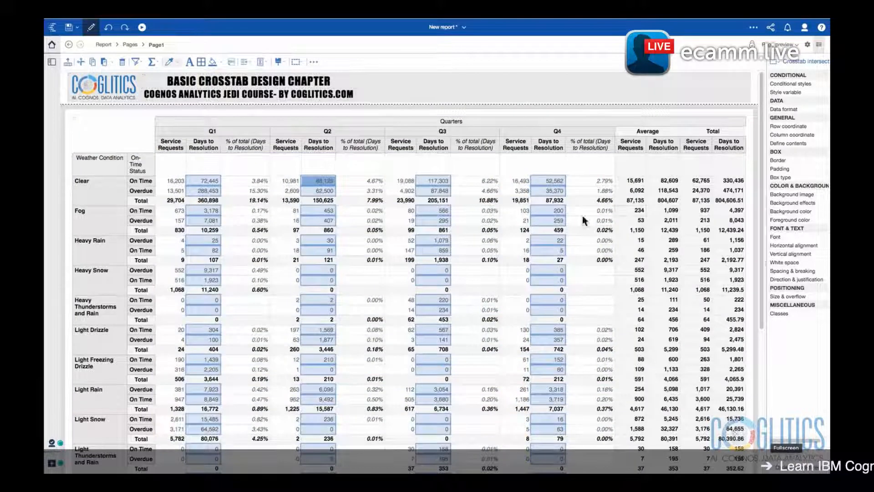
Set the font of the Weather Condition and On-Time Status headings to Arial Black, 16 pt
{"action": "left_click", "coordinate": [79, 161]}
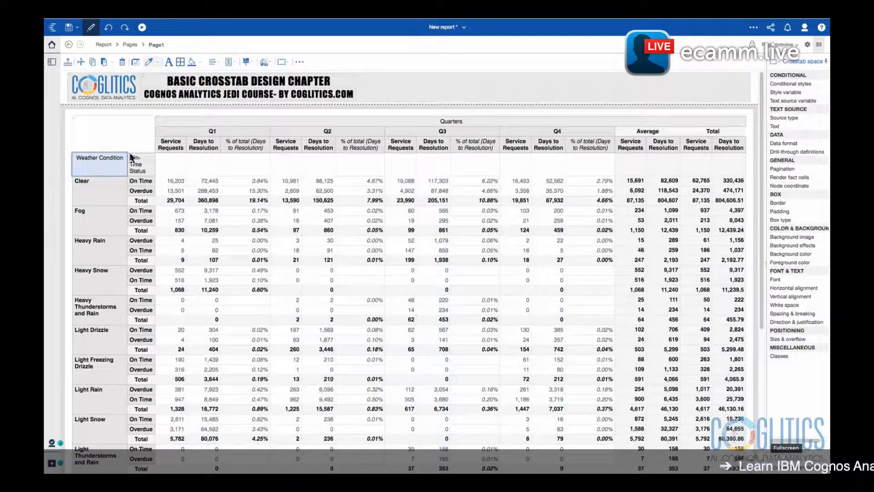
{"action": "left_click", "coordinate": [147, 169], "text": "ctrl"}
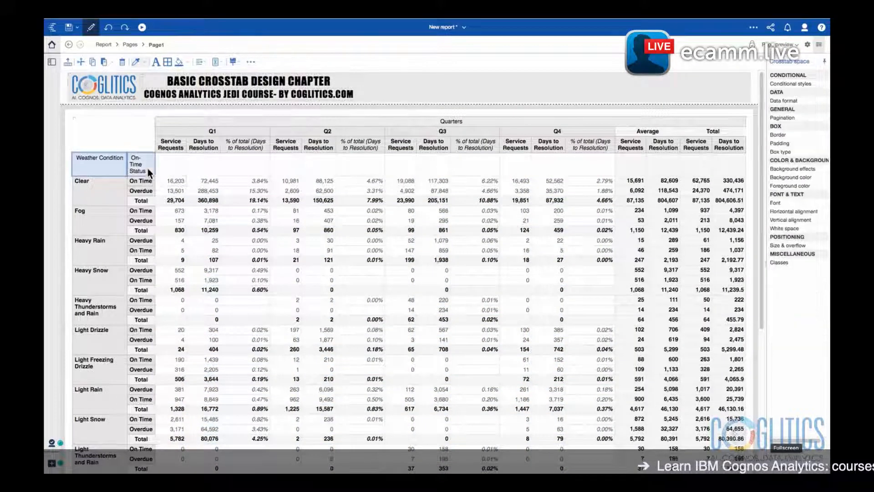
{"action": "left_click", "coordinate": [156, 62]}
{"action": "left_click_drag", "start_coordinate": [419, 231], "coordinate": [454, 239]}
{"action": "left_click", "coordinate": [406, 234]}
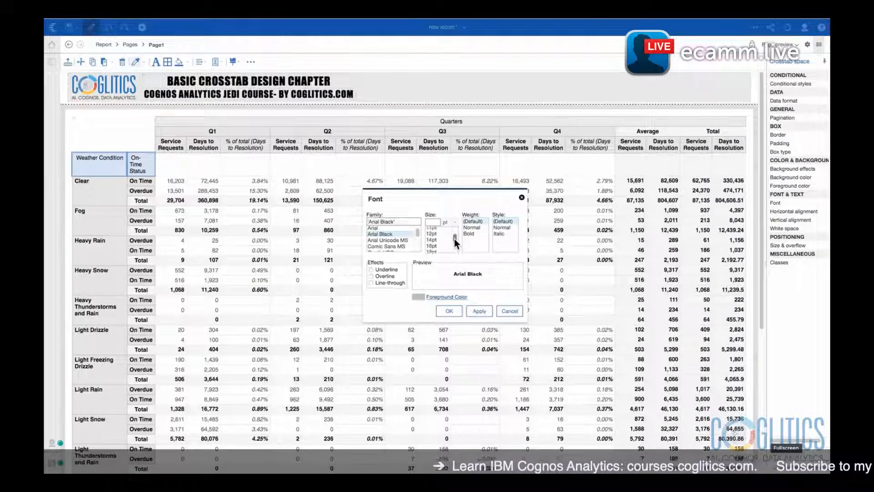
{"action": "left_click", "coordinate": [441, 243]}
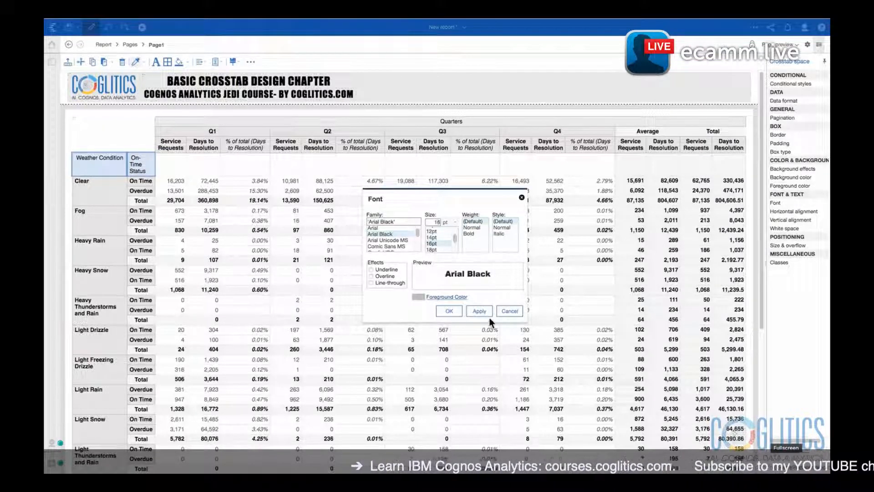
{"action": "left_click", "coordinate": [469, 314]}
{"action": "left_click", "coordinate": [450, 312]}
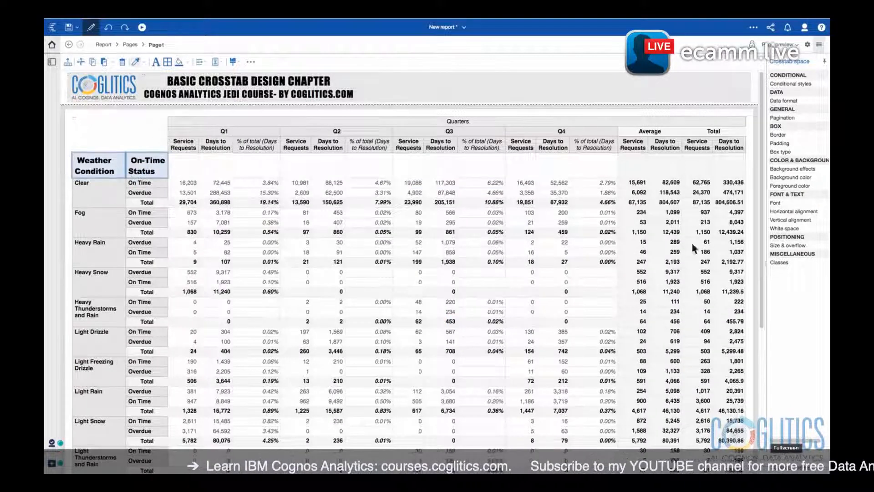
Add the query item % of total (Days to Resolution) after Days to Resolution under the Average column heading
{"action": "left_click_drag", "start_coordinate": [764, 145], "coordinate": [734, 101]}
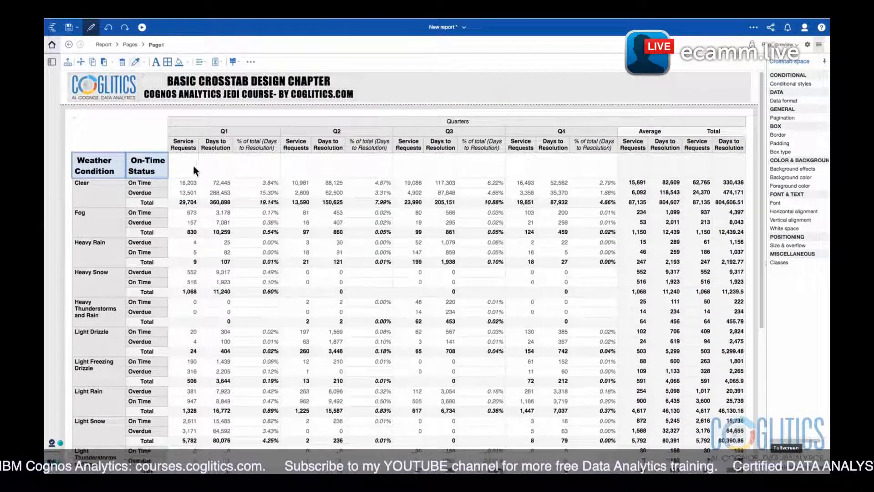
{"action": "left_click", "coordinate": [52, 63]}
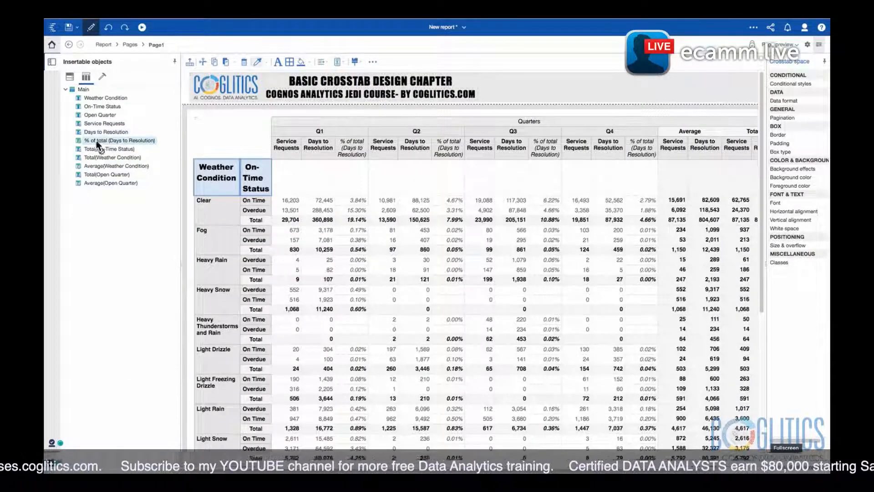
{"action": "left_click_drag", "start_coordinate": [97, 144], "coordinate": [719, 152]}
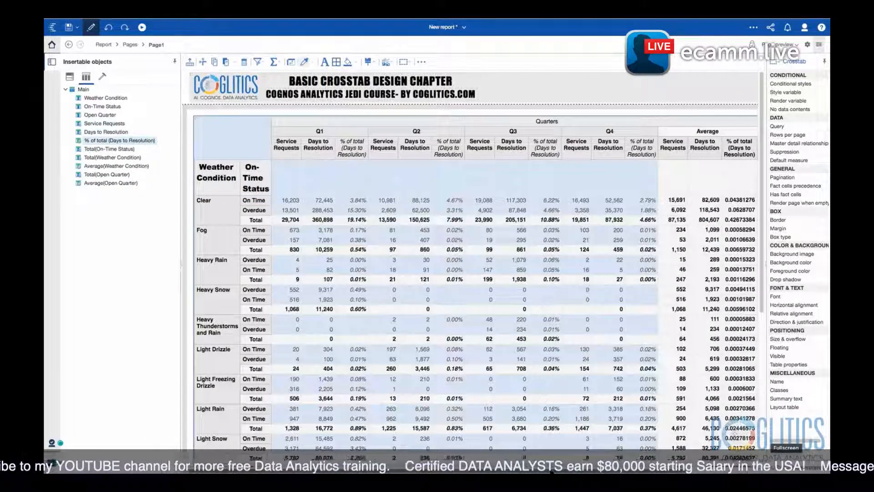
{"action": "scroll", "coordinate": [659, 207], "scroll_direction": "right", "scroll_amount": 5}
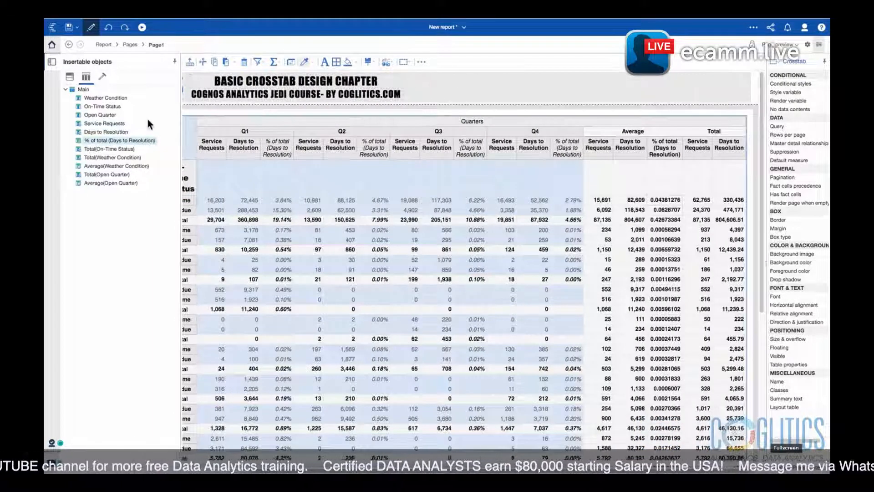
Add % of total (Days to Resolution) under Total, and format the Average column's On Time and Overdue percentages as Percent with 2 decimal places
{"action": "left_click_drag", "start_coordinate": [124, 135], "coordinate": [741, 152]}
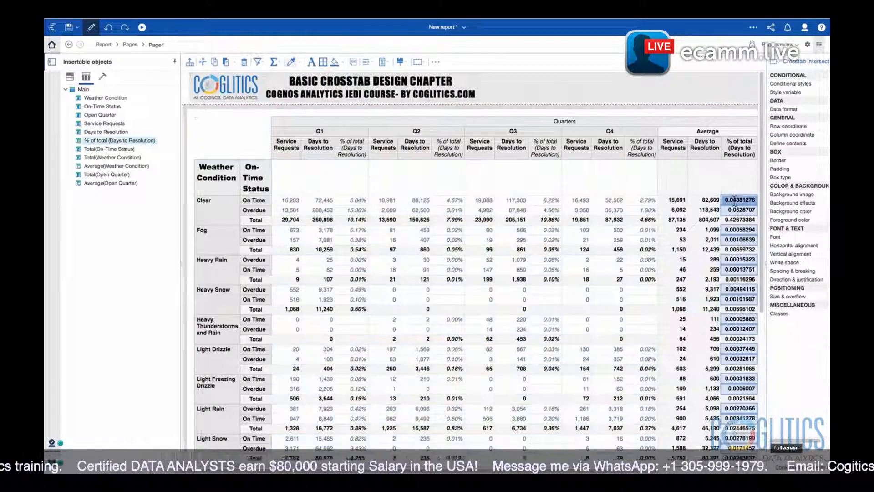
{"action": "left_click", "coordinate": [355, 64]}
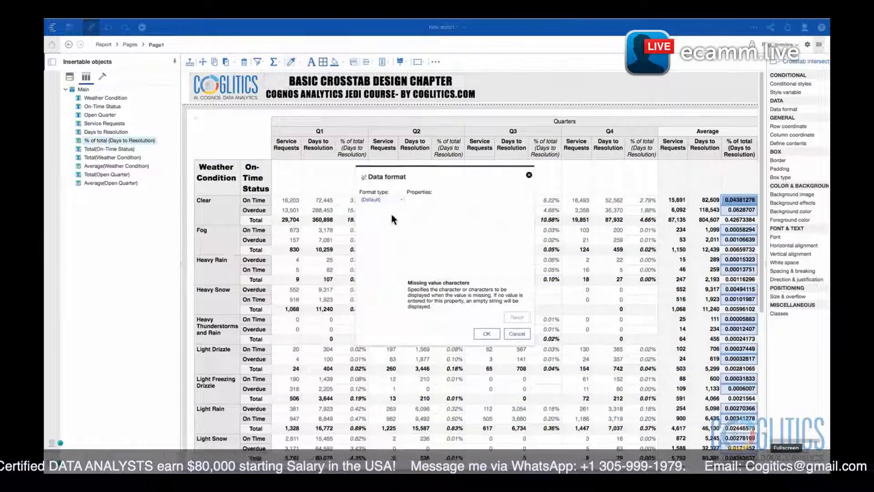
{"action": "left_click", "coordinate": [389, 201]}
{"action": "left_click", "coordinate": [382, 232]}
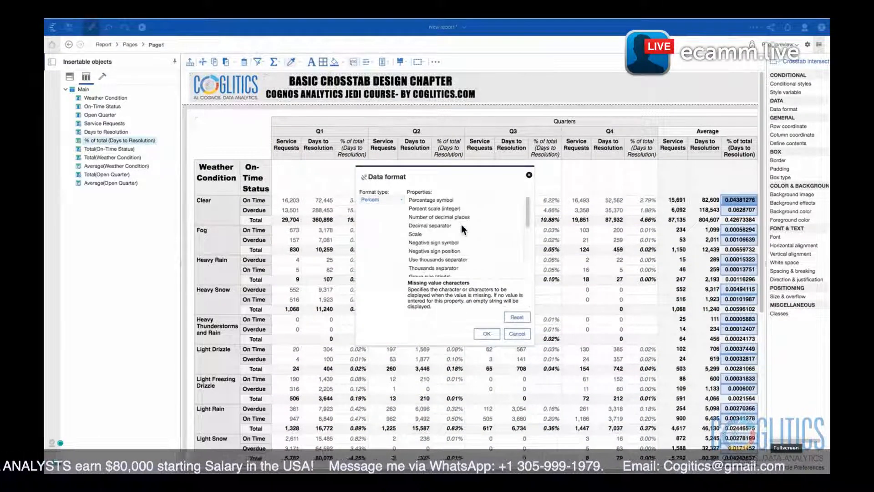
{"action": "left_click", "coordinate": [510, 200]}
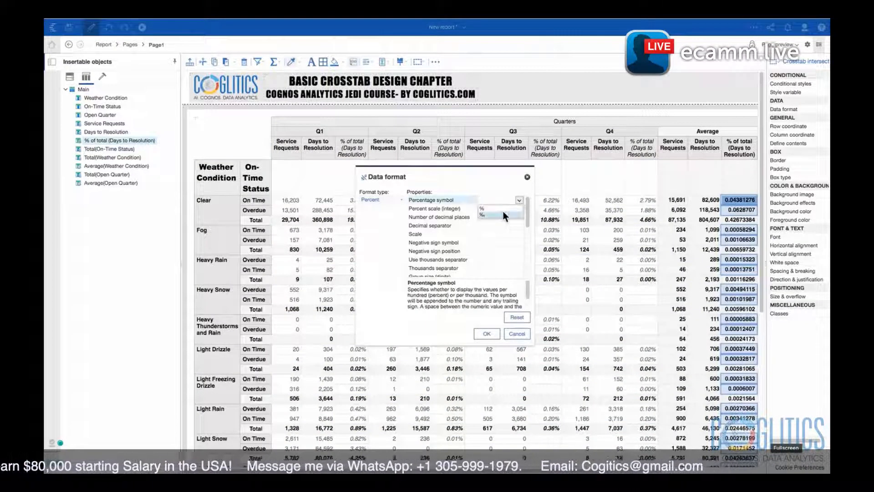
{"action": "left_click", "coordinate": [504, 213]}
{"action": "left_click", "coordinate": [503, 218]}
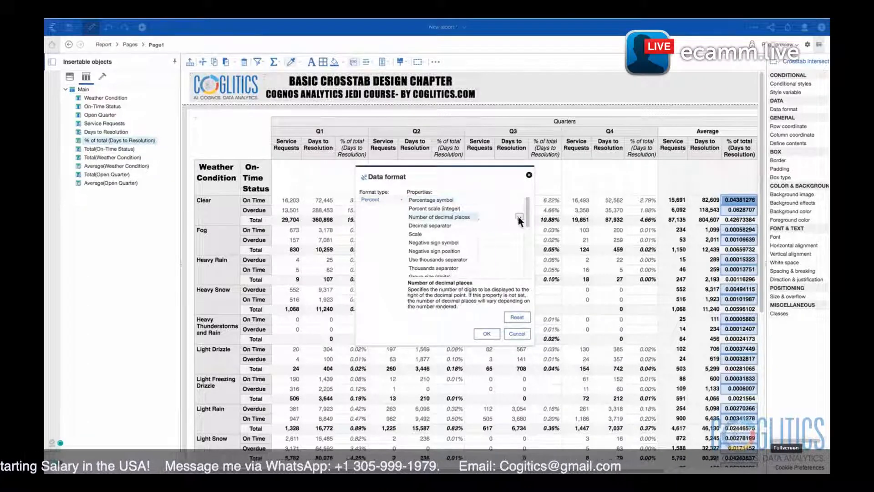
{"action": "left_click", "coordinate": [519, 217]}
{"action": "left_click", "coordinate": [506, 224]}
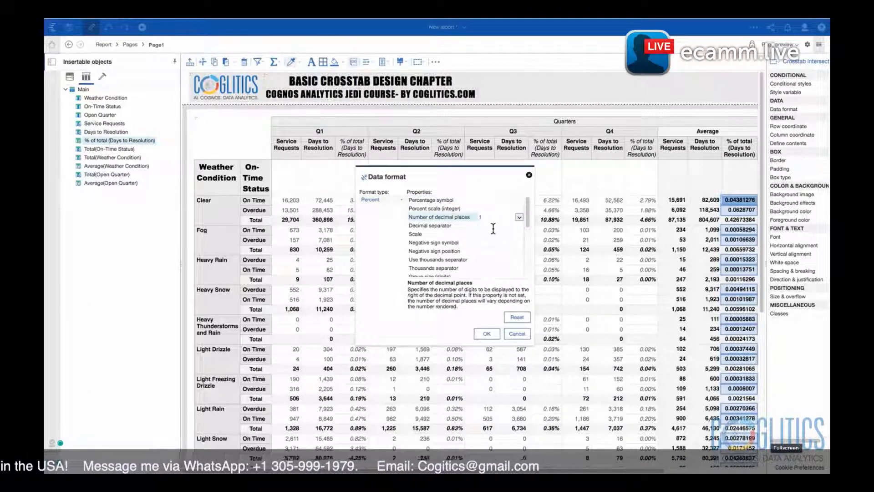
{"action": "left_click", "coordinate": [519, 218]}
{"action": "left_click", "coordinate": [493, 234]}
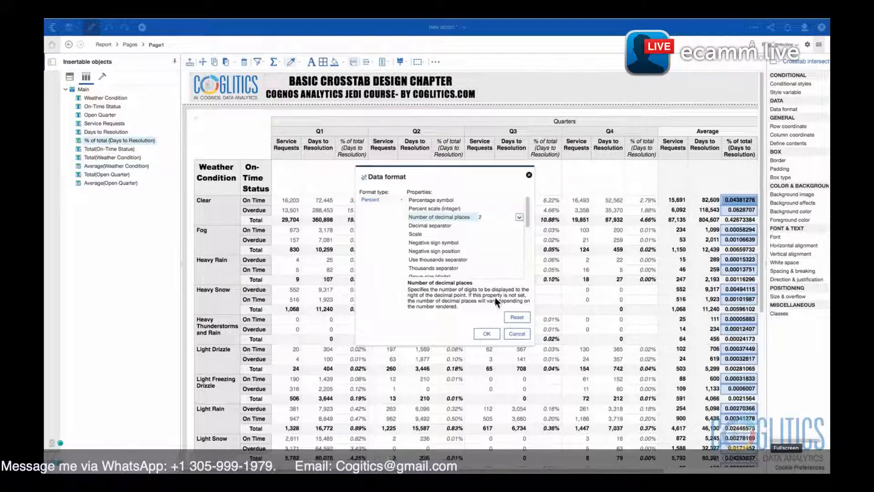
{"action": "left_click", "coordinate": [487, 333]}
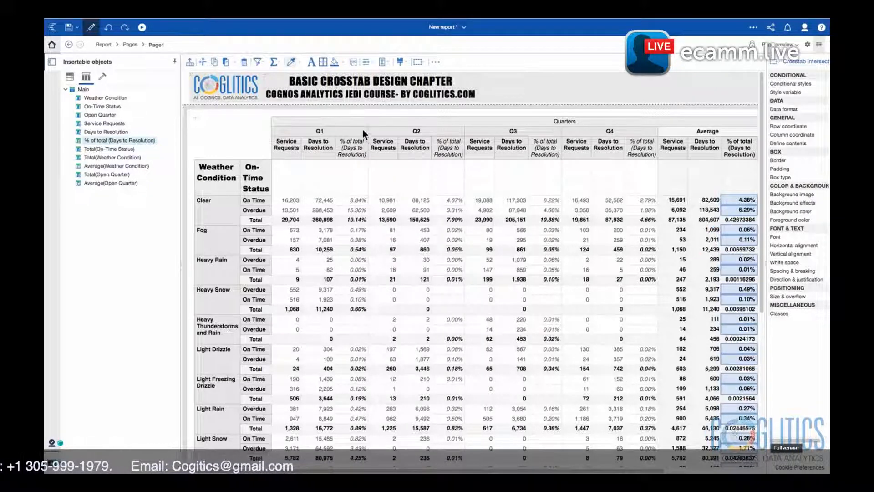
Pick up that percent data format and apply it to the % of total cells of the weather-condition Total rows under the Total column
{"action": "left_click_drag", "start_coordinate": [571, 471], "coordinate": [655, 470]}
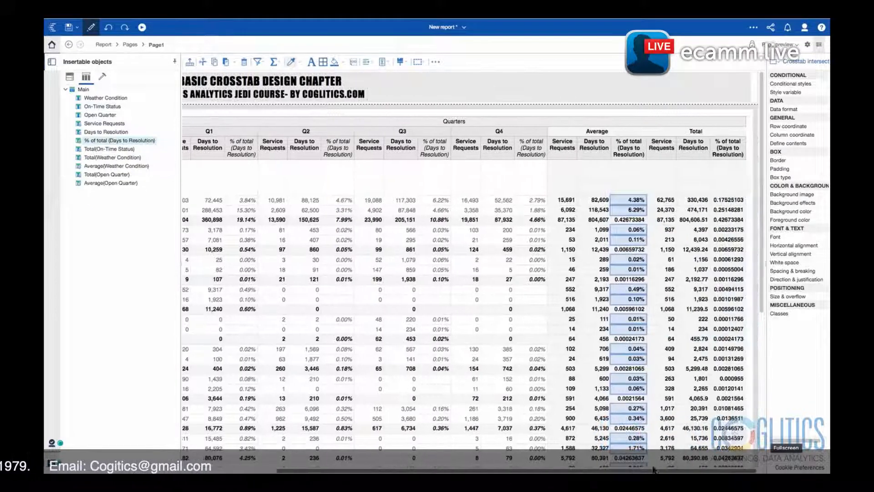
{"action": "left_click", "coordinate": [301, 64]}
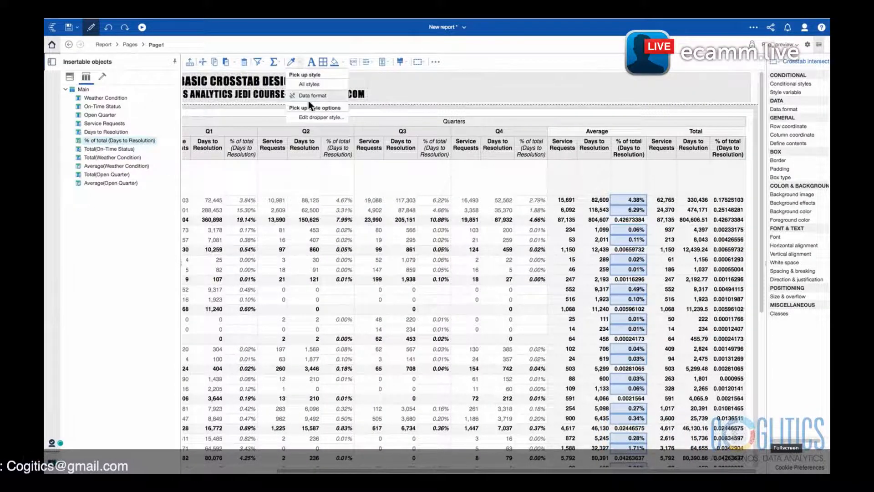
{"action": "left_click", "coordinate": [307, 95]}
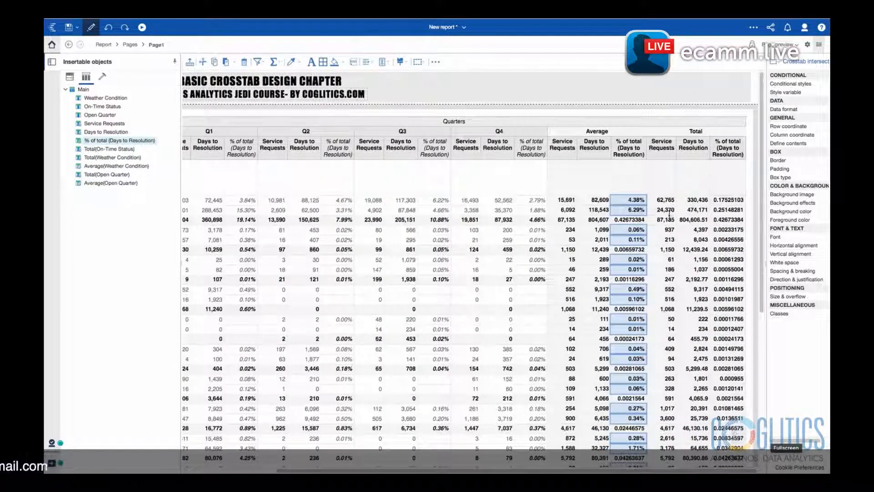
{"action": "left_click", "coordinate": [696, 219]}
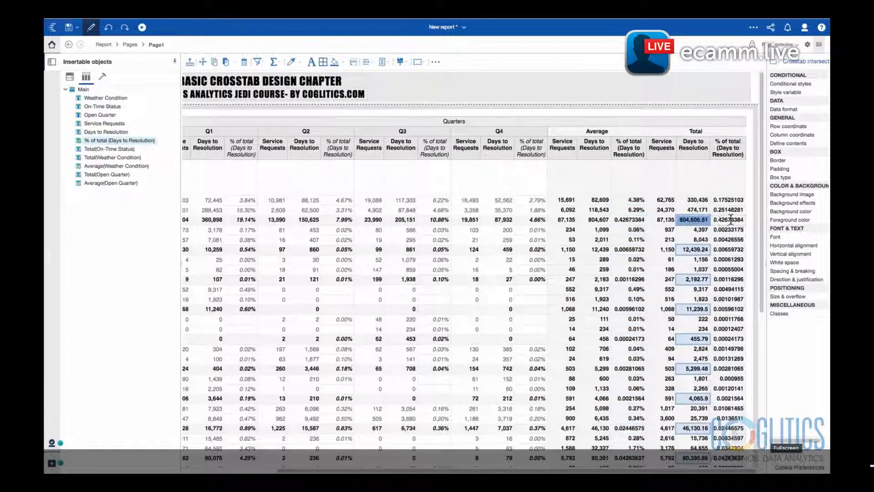
{"action": "left_click", "coordinate": [731, 220]}
{"action": "left_click", "coordinate": [291, 64]}
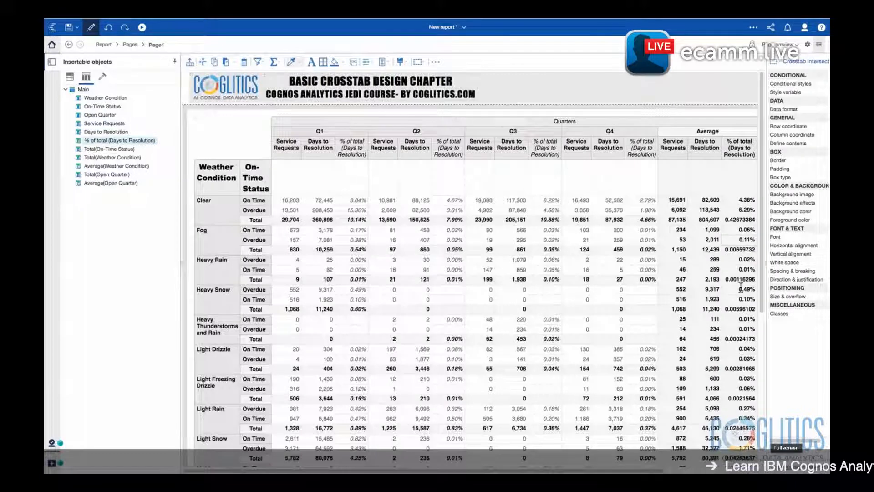
Apply the percent format to the Average column's % of total cells in Total rows and the Total column's On Time and Overdue cells
{"action": "left_click_drag", "start_coordinate": [621, 470], "coordinate": [727, 472]}
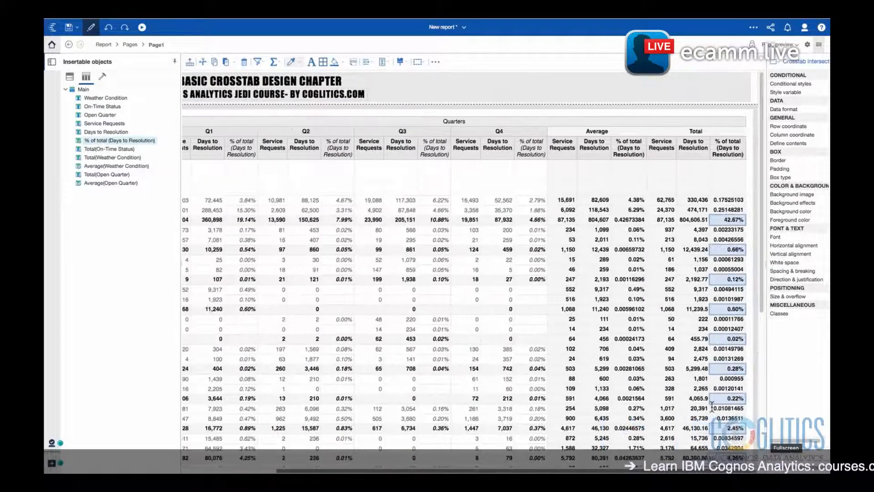
{"action": "left_click", "coordinate": [632, 220]}
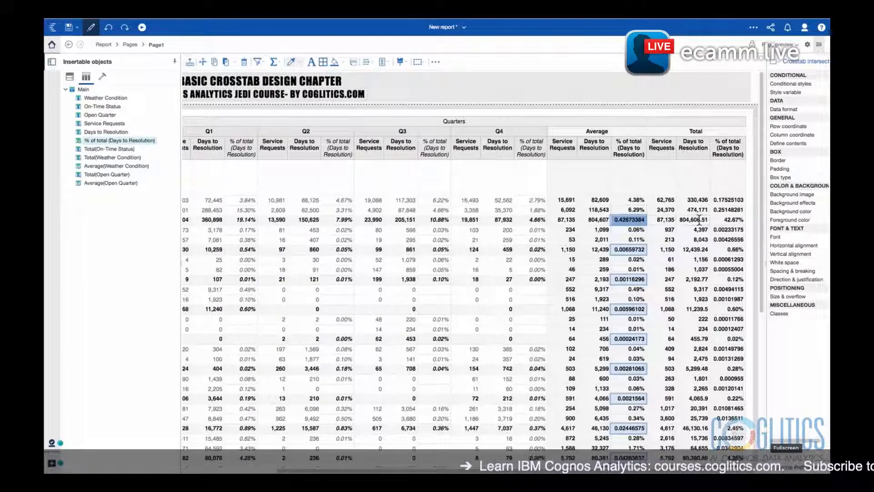
{"action": "left_click", "coordinate": [291, 63]}
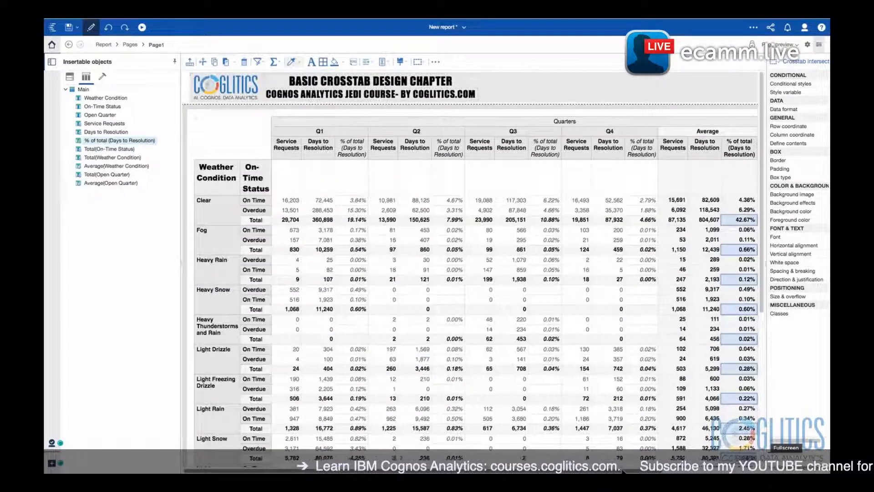
{"action": "left_click_drag", "start_coordinate": [560, 471], "coordinate": [653, 470]}
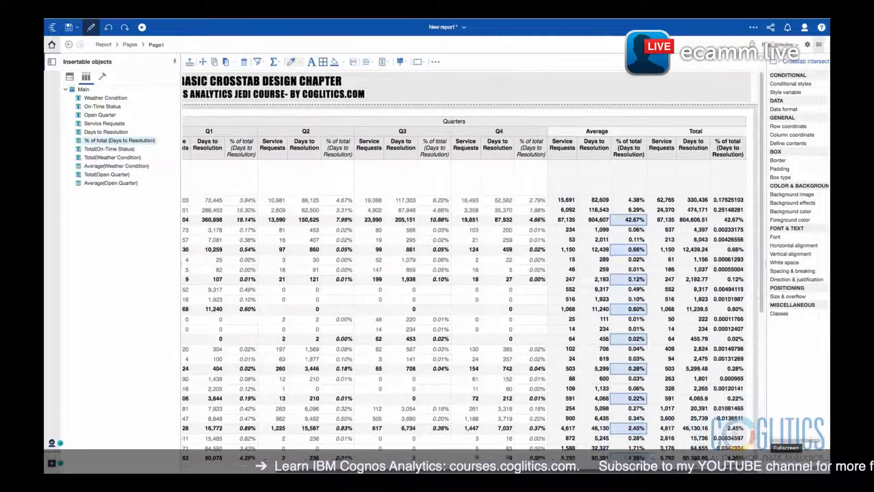
{"action": "left_click", "coordinate": [729, 289]}
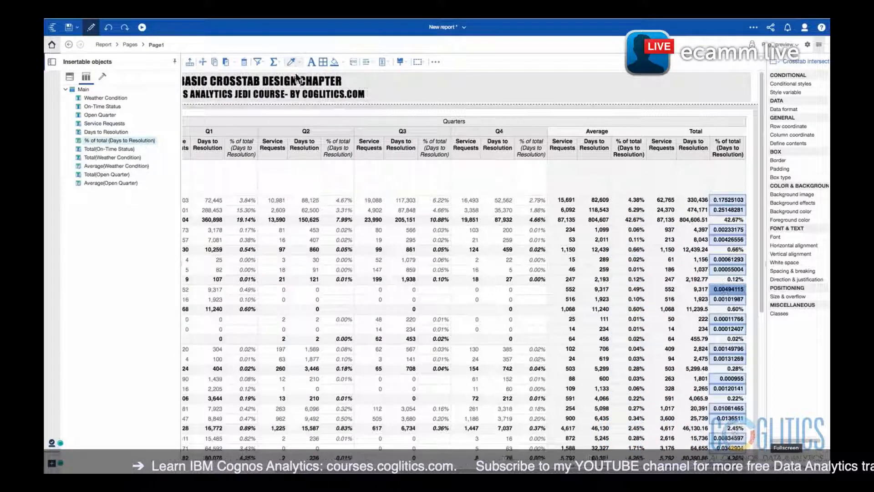
{"action": "left_click", "coordinate": [738, 220]}
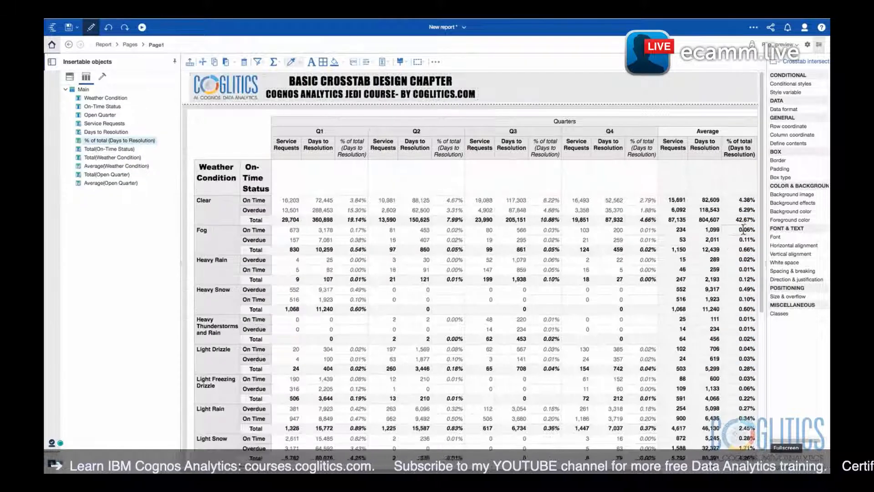
Apply the percent format to the bottom Average row's % of total cells under Average and Total, and the overall Total row's cell under Average
{"action": "left_click_drag", "start_coordinate": [760, 234], "coordinate": [765, 435]}
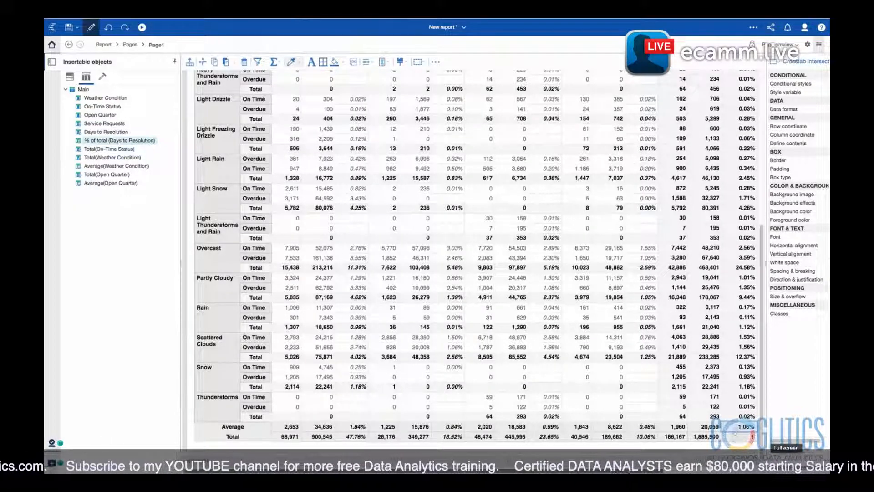
{"action": "scroll", "coordinate": [648, 452], "scroll_direction": "right", "scroll_amount": 5}
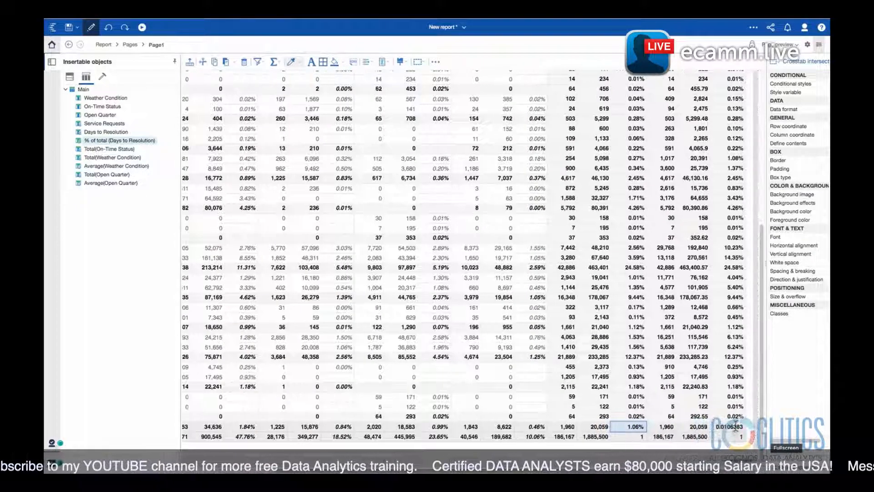
{"action": "left_click", "coordinate": [730, 428]}
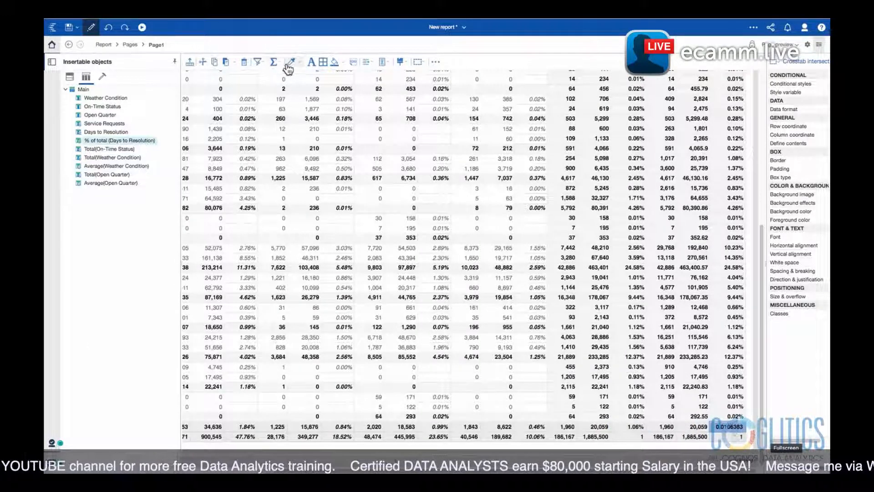
{"action": "scroll", "coordinate": [742, 437], "scroll_direction": "left", "scroll_amount": 5}
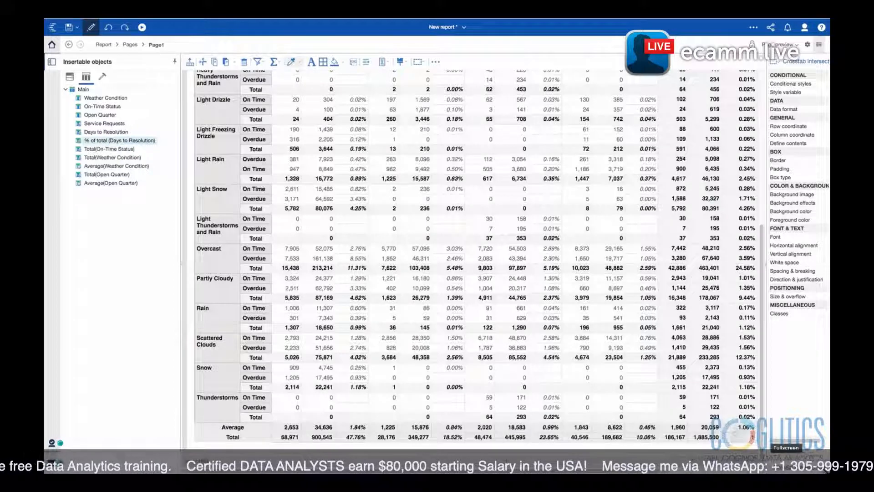
{"action": "left_click", "coordinate": [749, 437]}
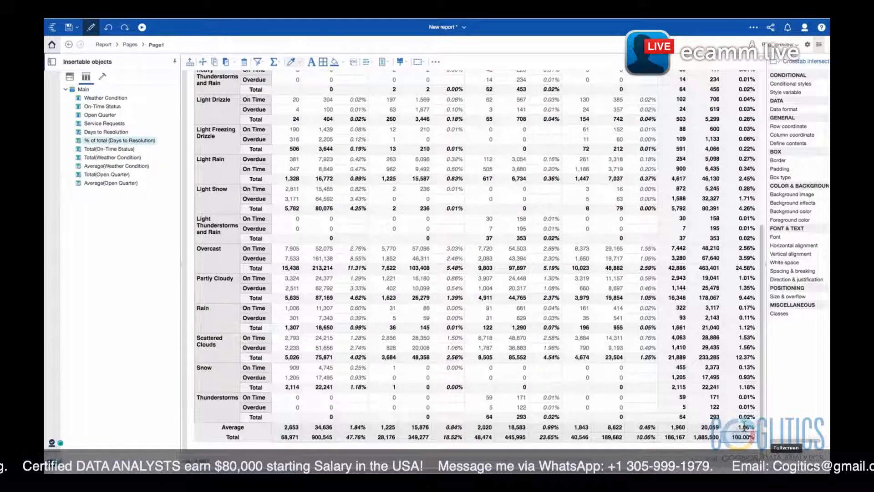
Apply the percent format to the overall Total row's % of total cell under the Total column
{"action": "left_click_drag", "start_coordinate": [764, 421], "coordinate": [806, 186]}
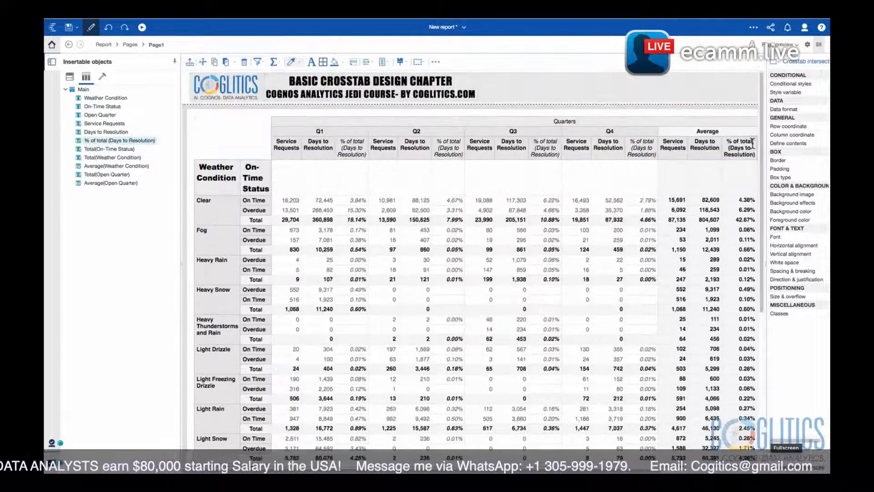
{"action": "left_click_drag", "start_coordinate": [763, 150], "coordinate": [758, 415]}
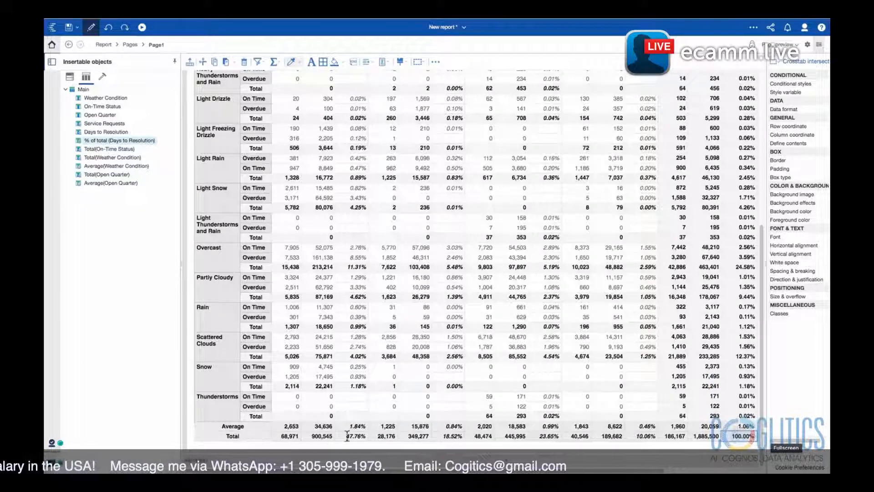
{"action": "left_click", "coordinate": [642, 437]}
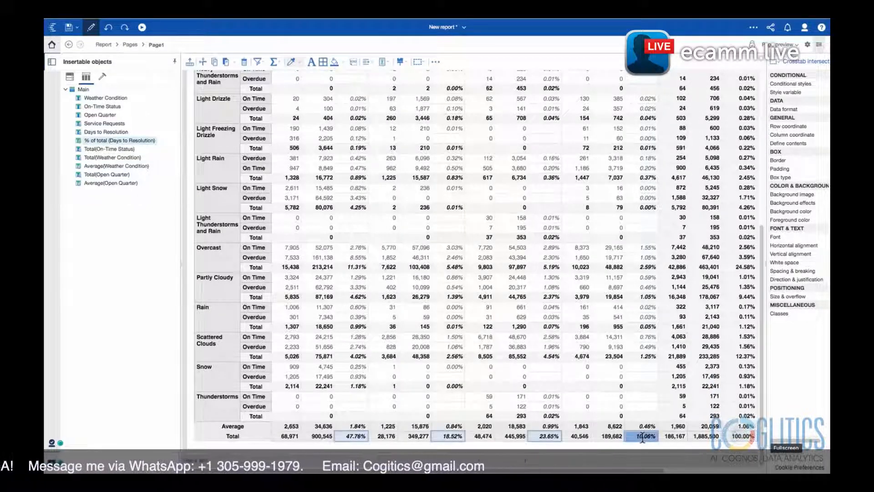
{"action": "scroll", "coordinate": [469, 255], "scroll_direction": "right", "scroll_amount": 5}
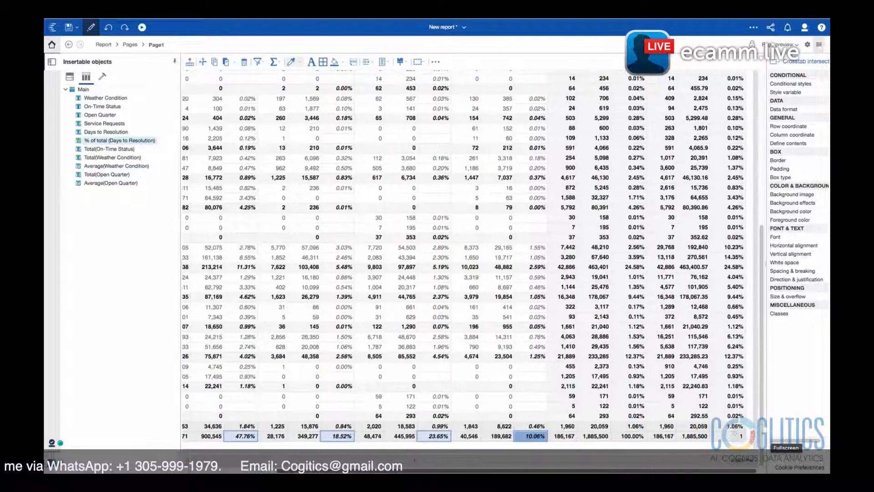
{"action": "left_click", "coordinate": [737, 438]}
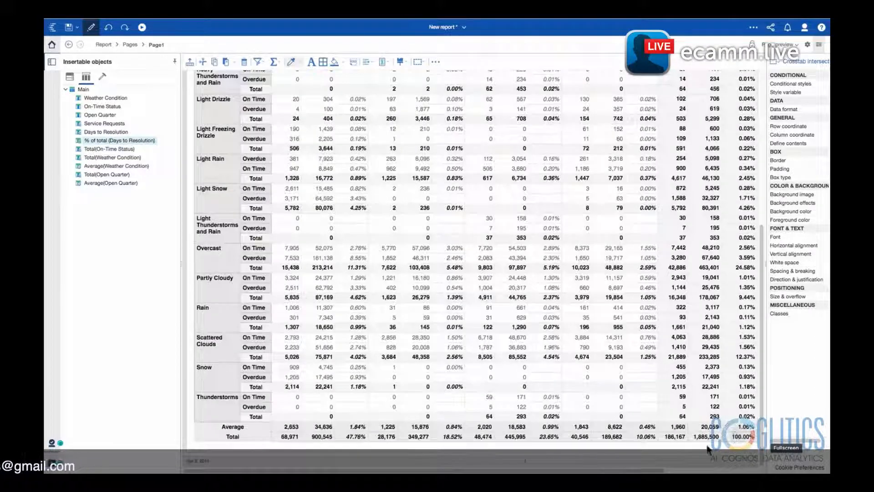
{"action": "left_click_drag", "start_coordinate": [650, 471], "coordinate": [744, 470]}
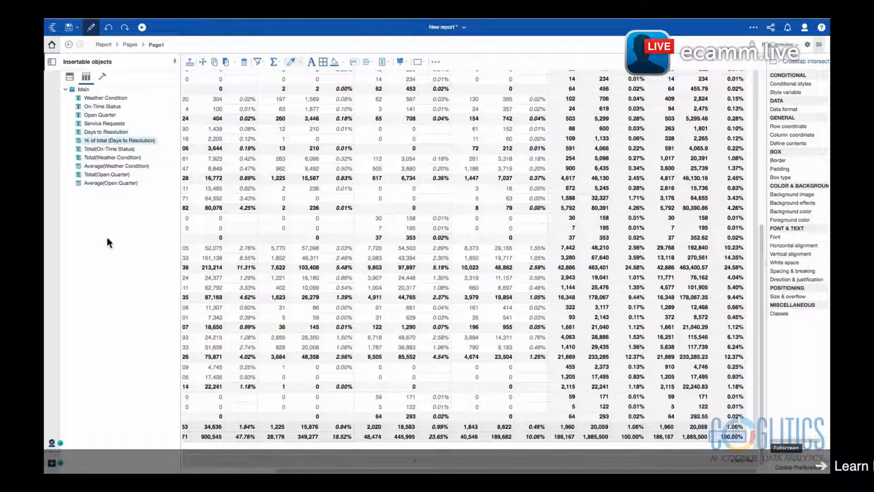
Start saving the report as a new copy, with the Reports folder under My content > AAACourseContent as the destination
{"action": "left_click_drag", "start_coordinate": [516, 469], "coordinate": [255, 470]}
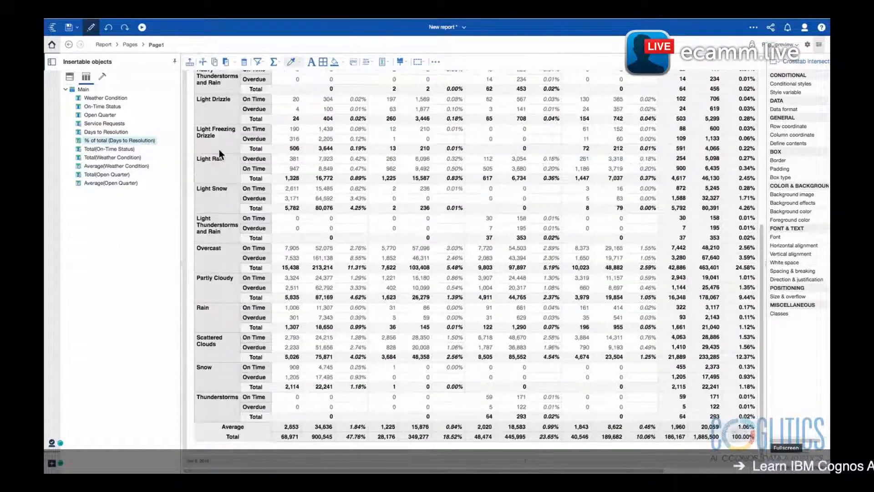
{"action": "scroll", "coordinate": [227, 214], "scroll_direction": "up", "scroll_amount": 6}
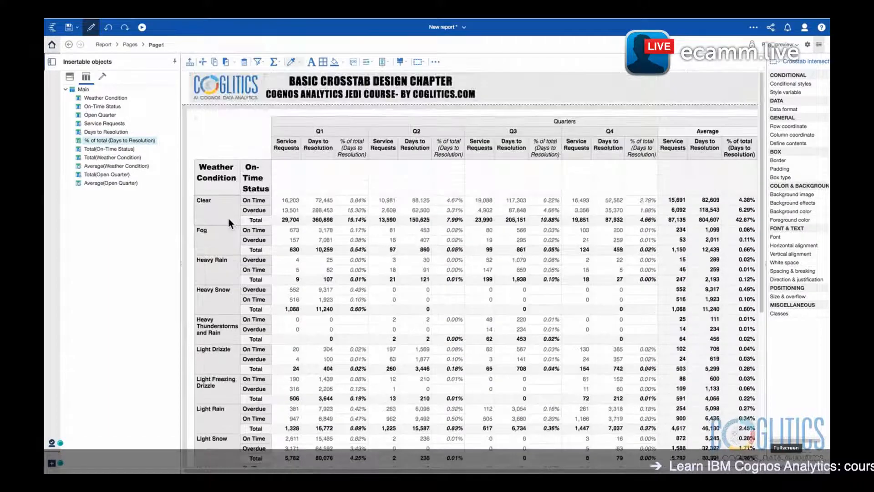
{"action": "left_click", "coordinate": [78, 29]}
{"action": "left_click", "coordinate": [81, 68]}
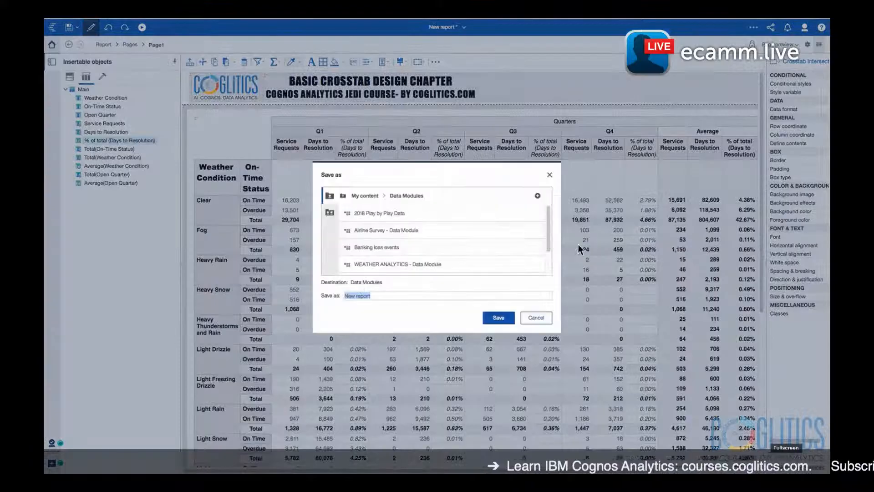
{"action": "left_click", "coordinate": [361, 194]}
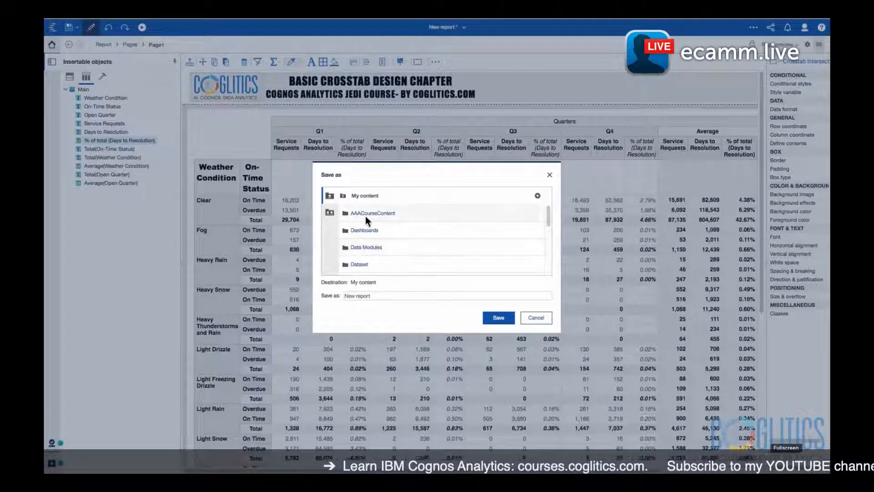
{"action": "left_click", "coordinate": [373, 214]}
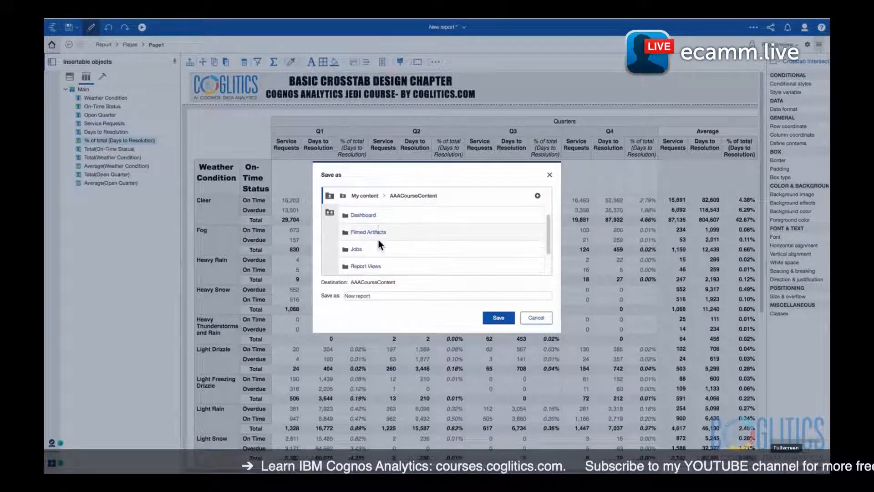
{"action": "scroll", "coordinate": [376, 248], "scroll_direction": "down", "scroll_amount": 3}
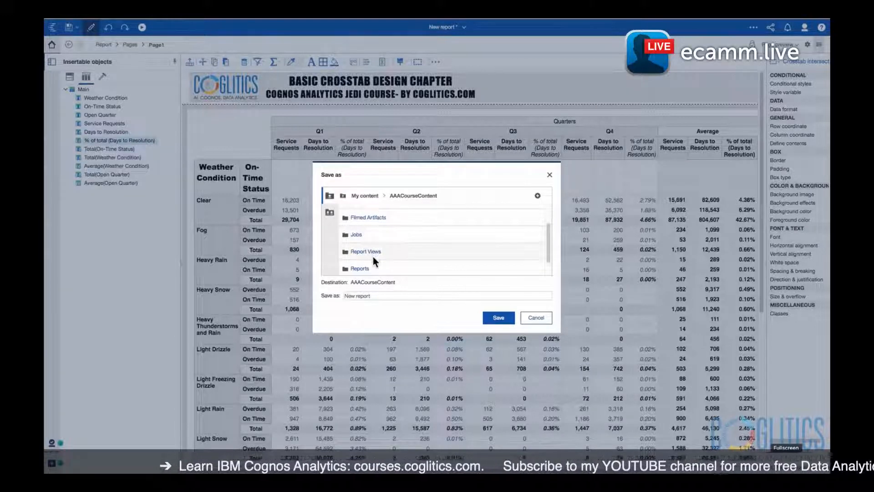
{"action": "left_click", "coordinate": [361, 269]}
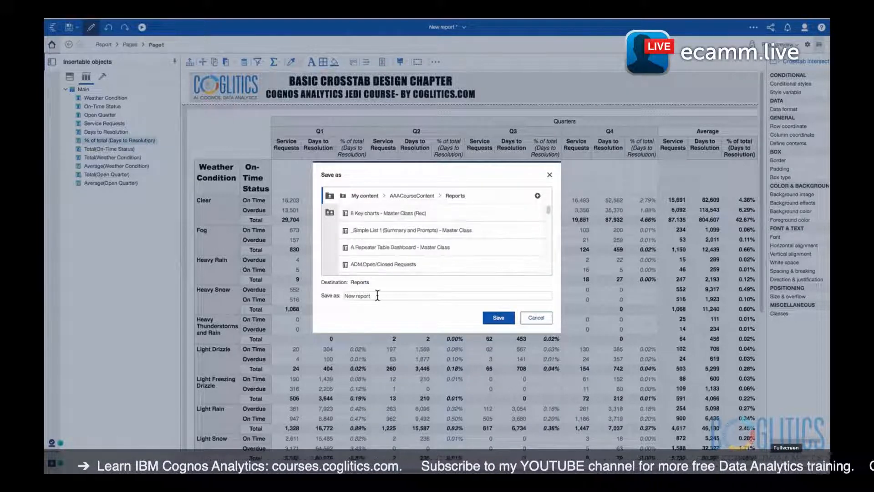
Name the report REPLACE-ADV&BASIC_CROSSTAB, based on the existing ADV&BASIC_CROSSTAB entry's name, and save it
{"action": "left_click_drag", "start_coordinate": [377, 295], "coordinate": [342, 296]}
{"action": "left_click_drag", "start_coordinate": [549, 215], "coordinate": [548, 221]}
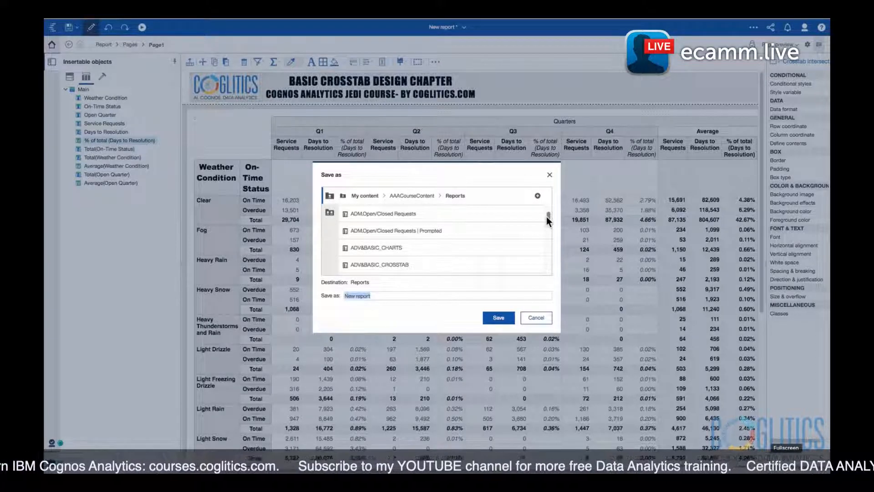
{"action": "left_click", "coordinate": [419, 262]}
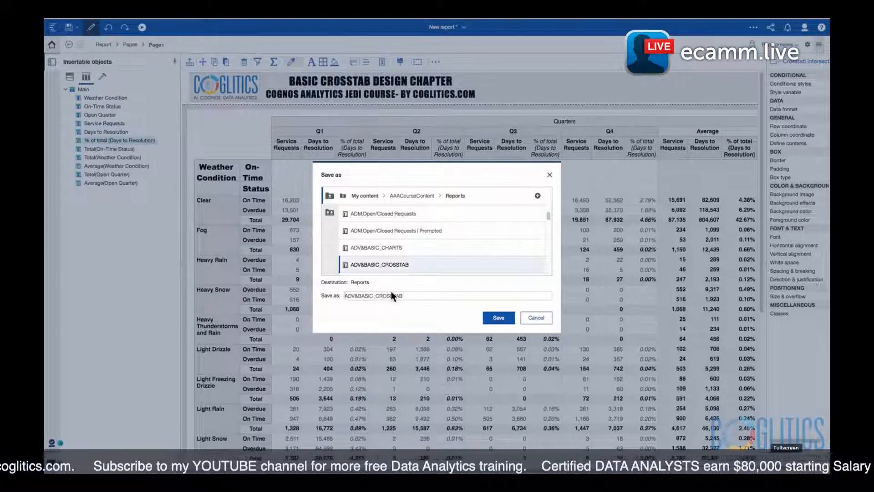
{"action": "type", "text": "REPLACE"}
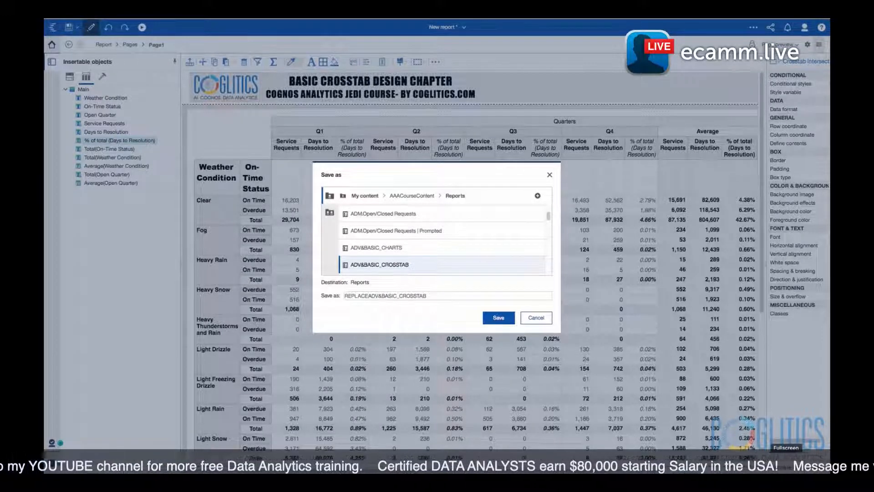
{"action": "type", "text": "-"}
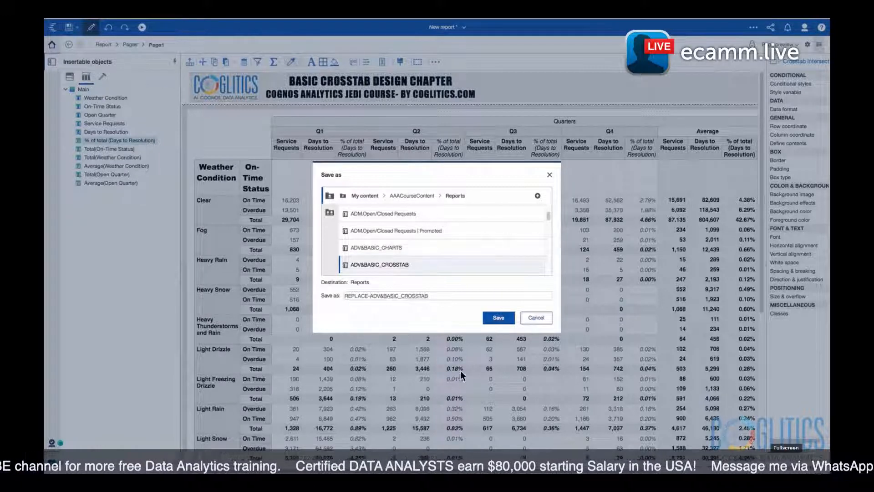
{"action": "left_click", "coordinate": [499, 317]}
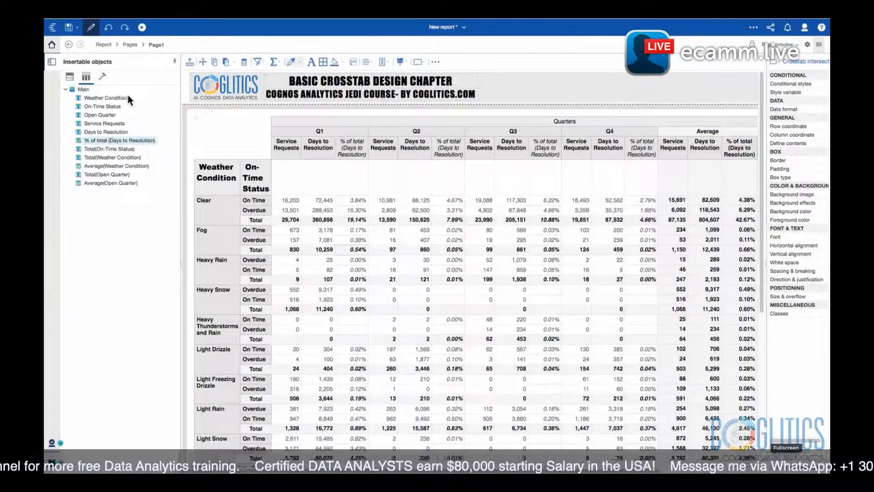
Run the report, review the rendered crosstab from its Quarters heading down to the overall Total row, and return to the report design
{"action": "left_click", "coordinate": [143, 29]}
{"action": "left_click", "coordinate": [138, 46]}
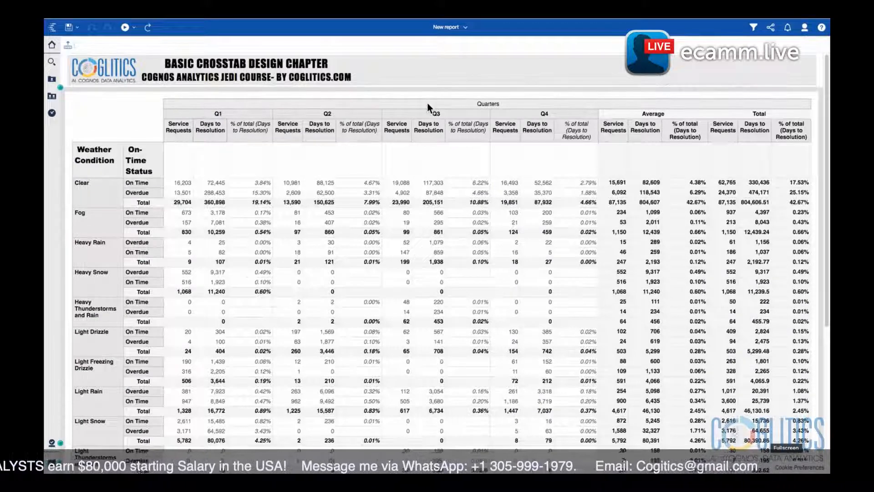
{"action": "left_click", "coordinate": [498, 107]}
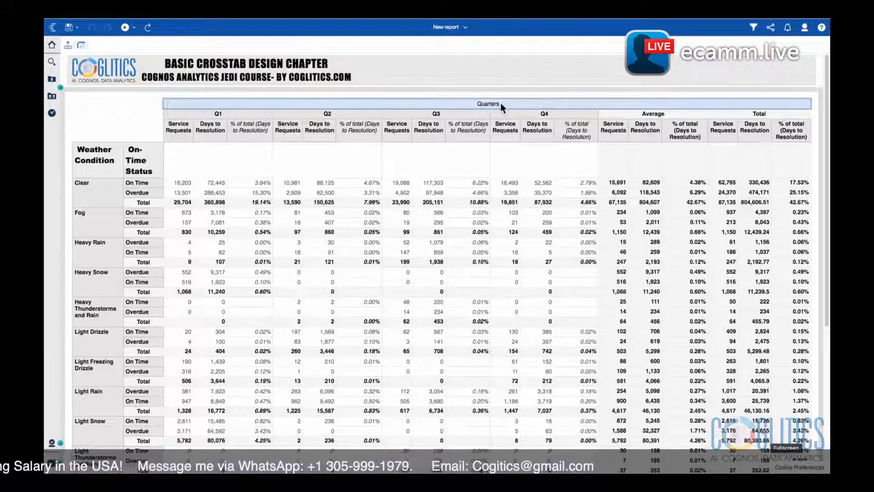
{"action": "scroll", "coordinate": [194, 226], "scroll_direction": "down", "scroll_amount": 5}
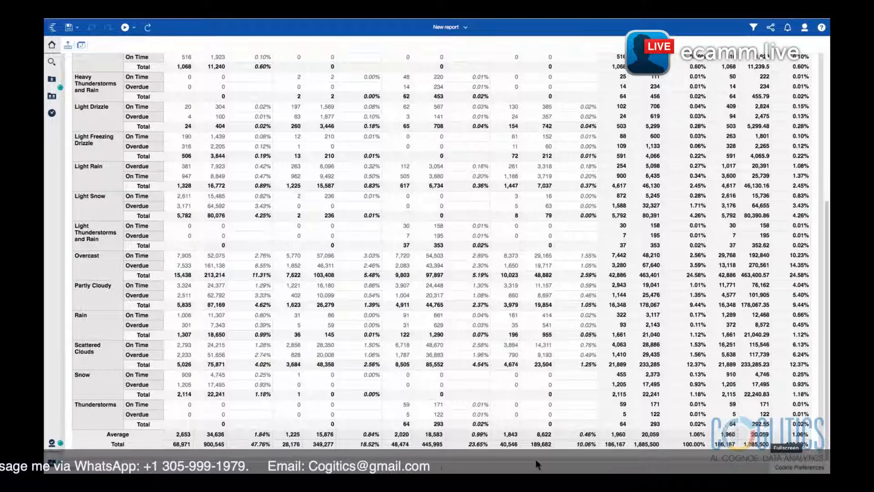
{"action": "scroll", "coordinate": [809, 366], "scroll_direction": "up", "scroll_amount": 5}
{"action": "scroll", "coordinate": [808, 370], "scroll_direction": "down", "scroll_amount": 5}
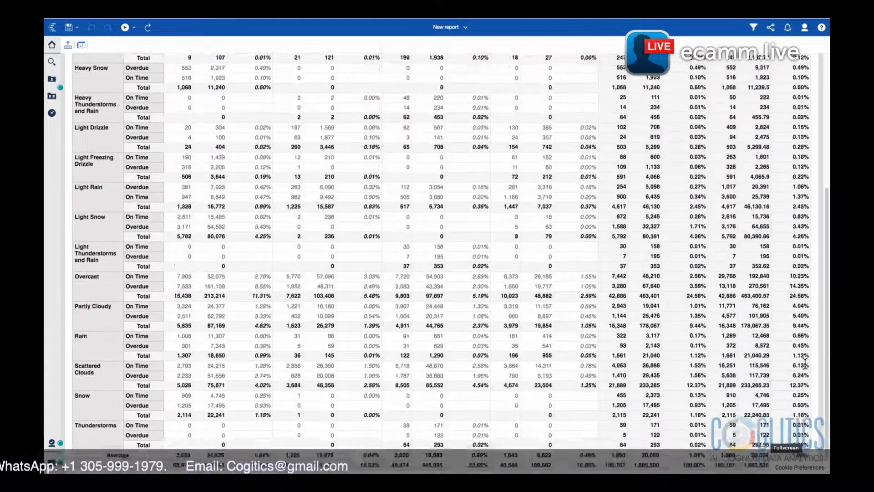
{"action": "scroll", "coordinate": [804, 363], "scroll_direction": "up", "scroll_amount": 5}
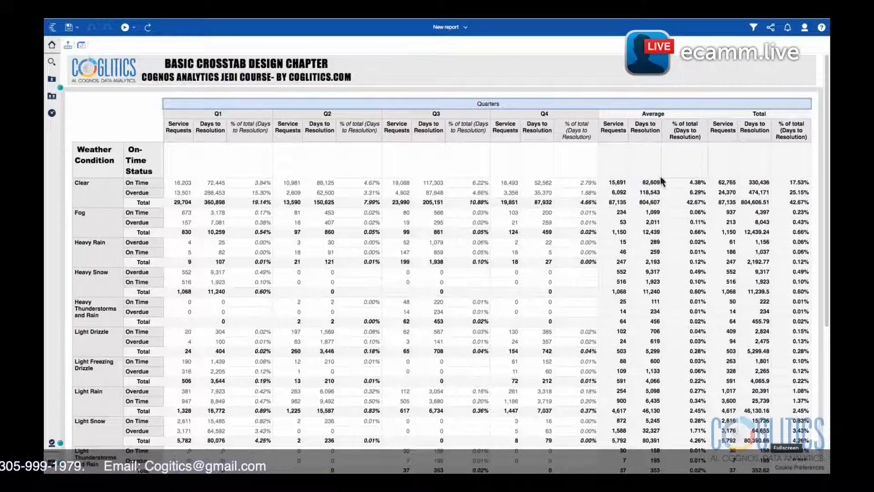
{"action": "left_click", "coordinate": [348, 202]}
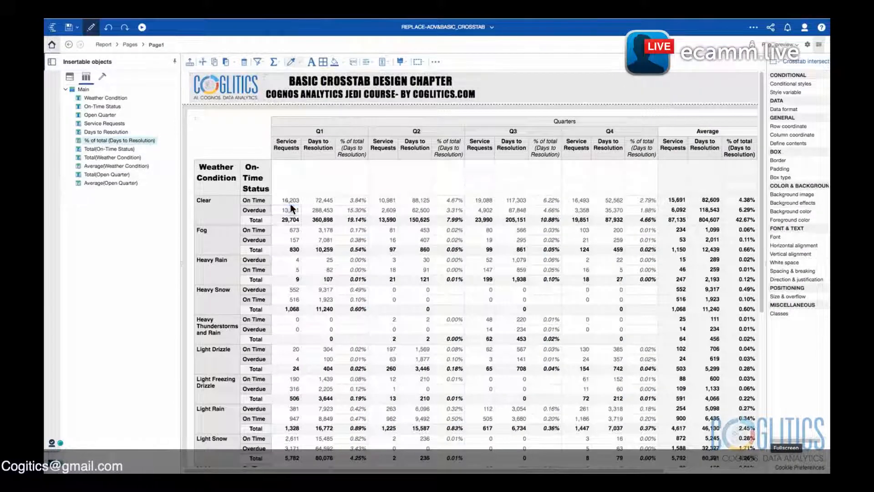
Create a new conditional style for the quarterly Service Requests cells, based on the Service Requests data item
{"action": "left_click", "coordinate": [290, 200]}
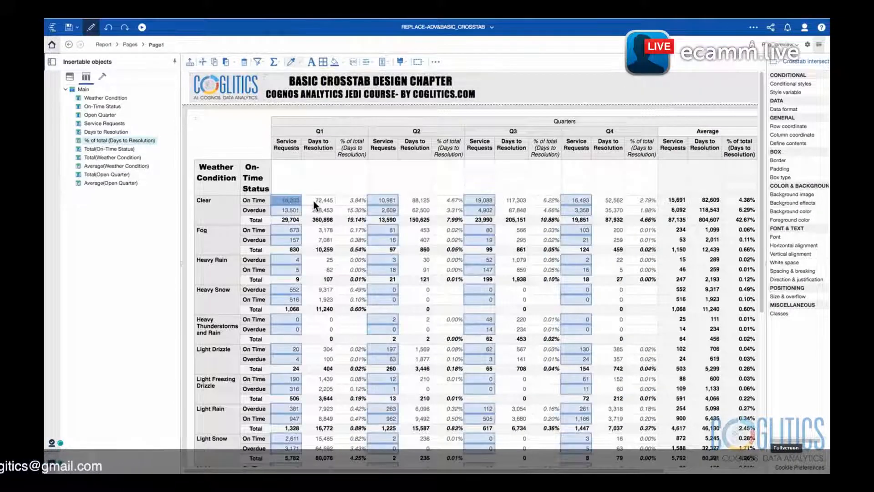
{"action": "left_click", "coordinate": [317, 201]}
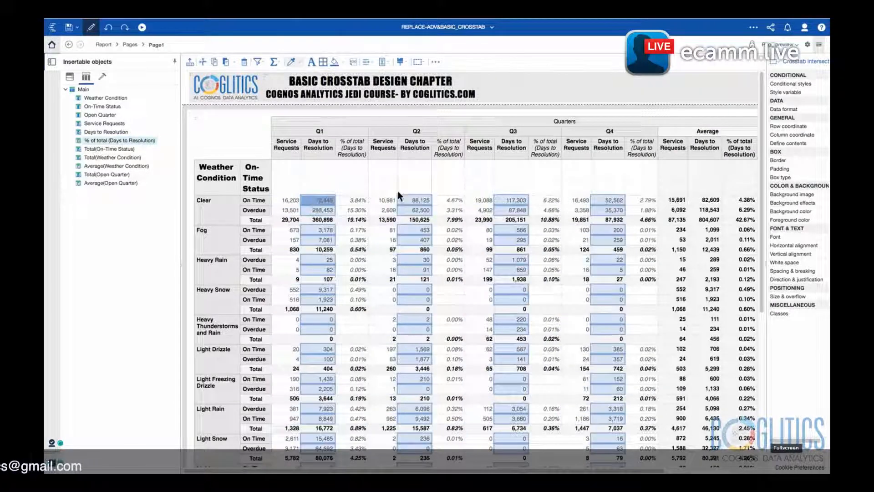
{"action": "left_click", "coordinate": [313, 208]}
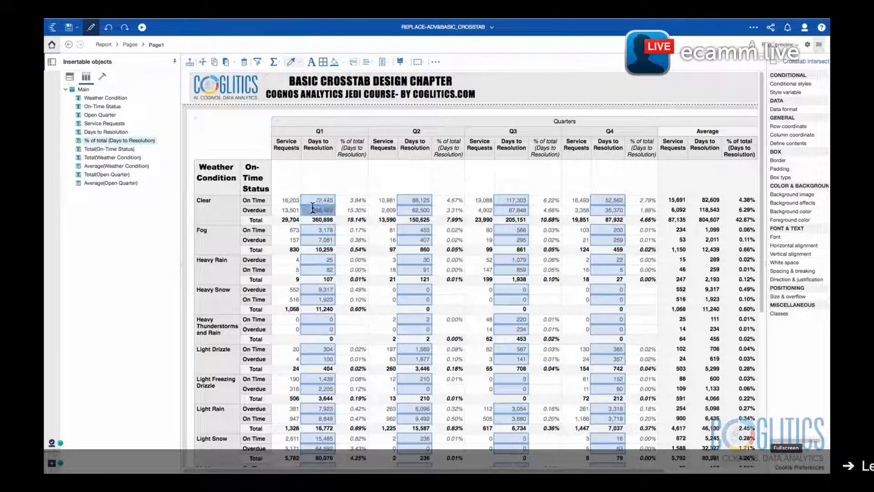
{"action": "left_click", "coordinate": [287, 200]}
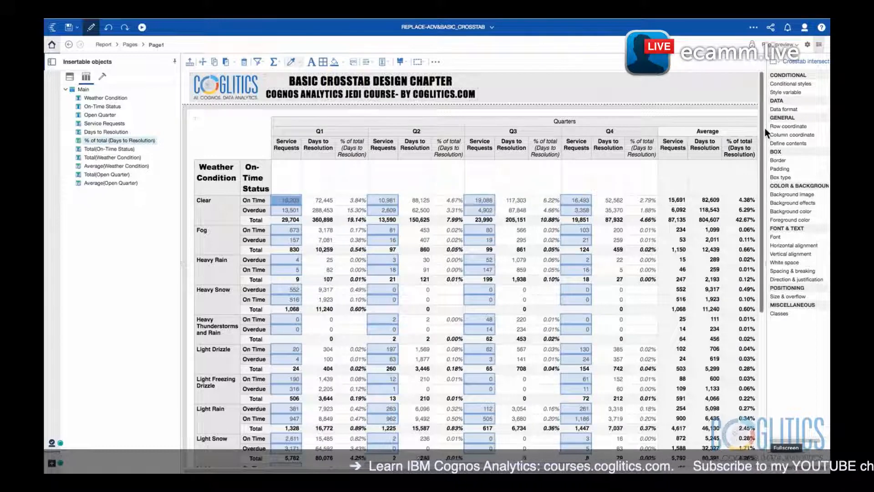
{"action": "left_click_drag", "start_coordinate": [765, 127], "coordinate": [707, 128]}
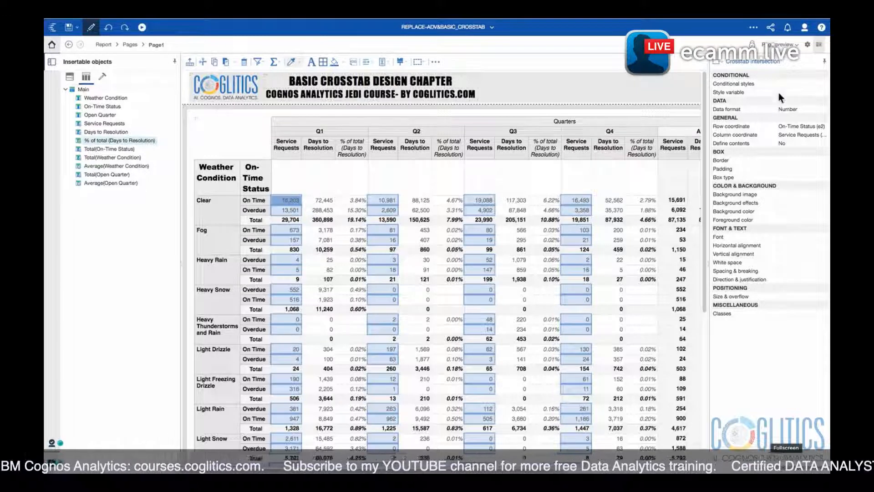
{"action": "left_click", "coordinate": [824, 83]}
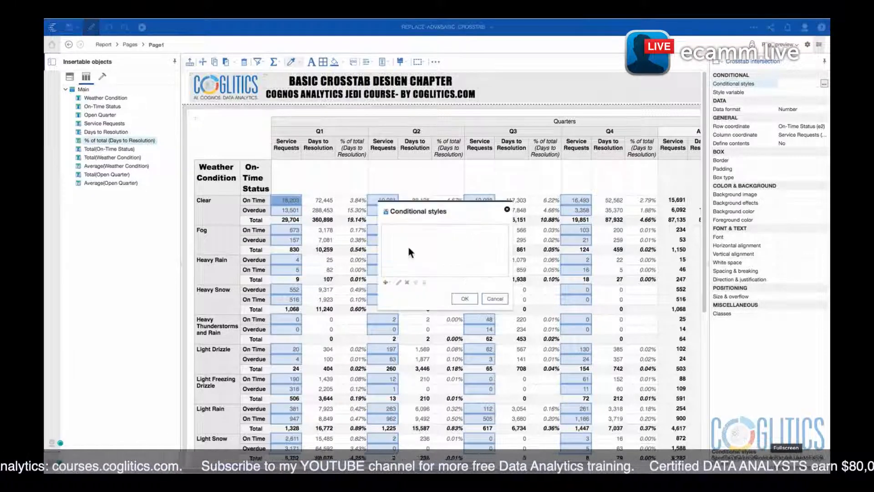
{"action": "left_click", "coordinate": [389, 281]}
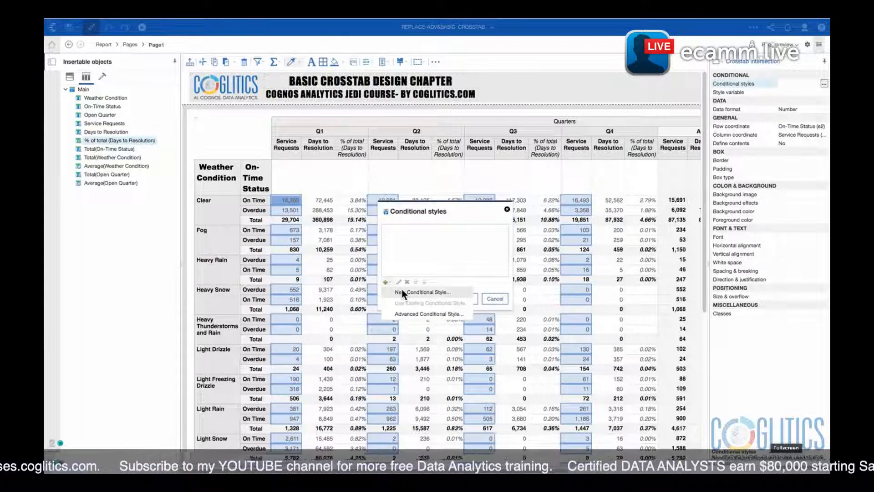
{"action": "left_click", "coordinate": [402, 290]}
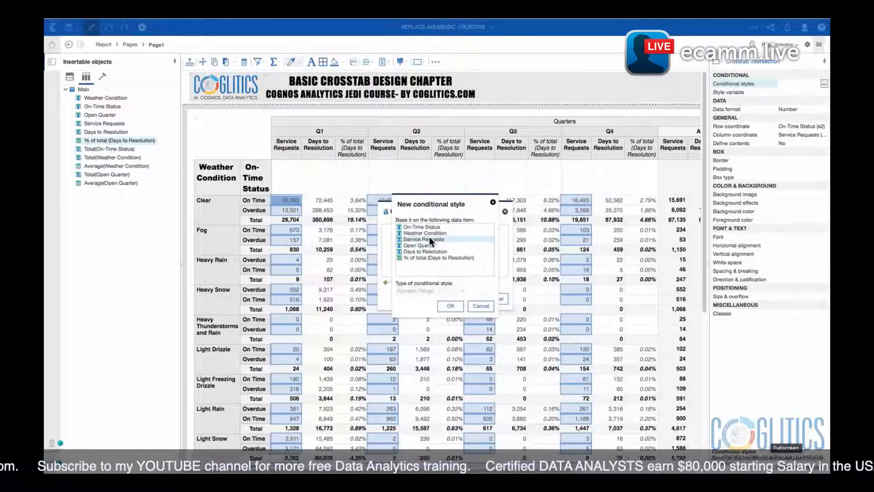
{"action": "left_click", "coordinate": [450, 306]}
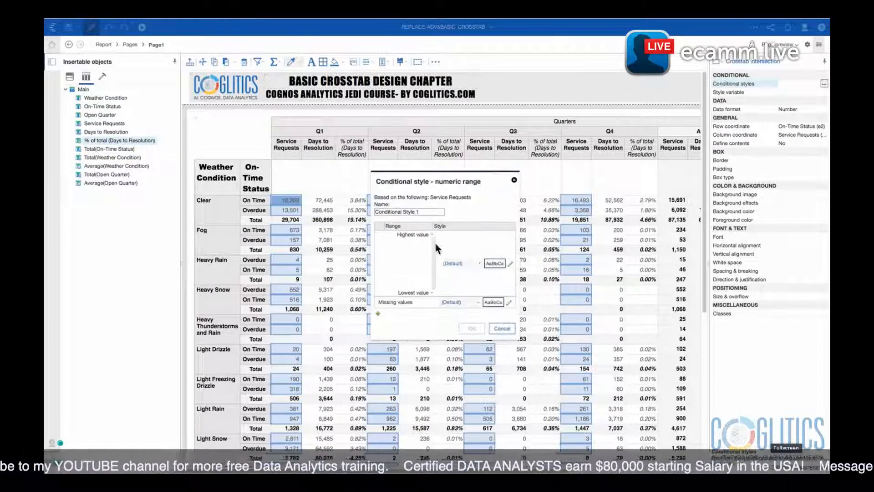
Add a threshold value of 16000 to the Service Requests conditional style's numeric range
{"action": "left_click", "coordinate": [378, 314]}
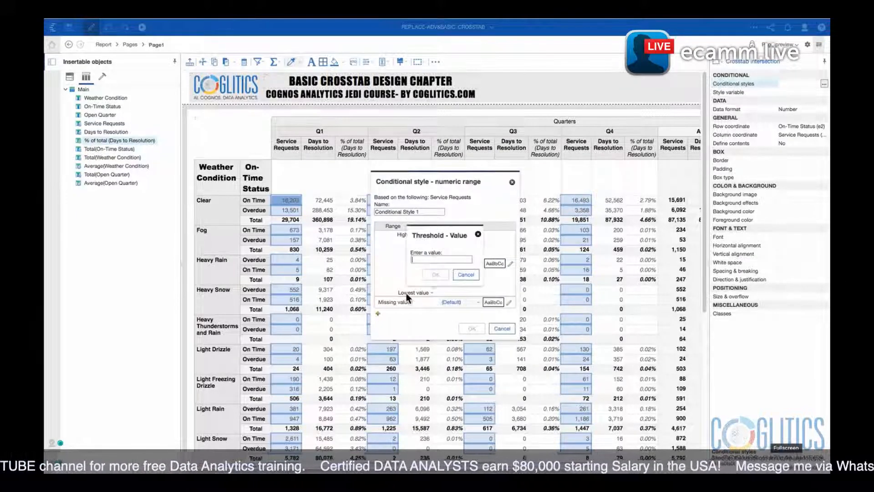
{"action": "type", "text": "16000"}
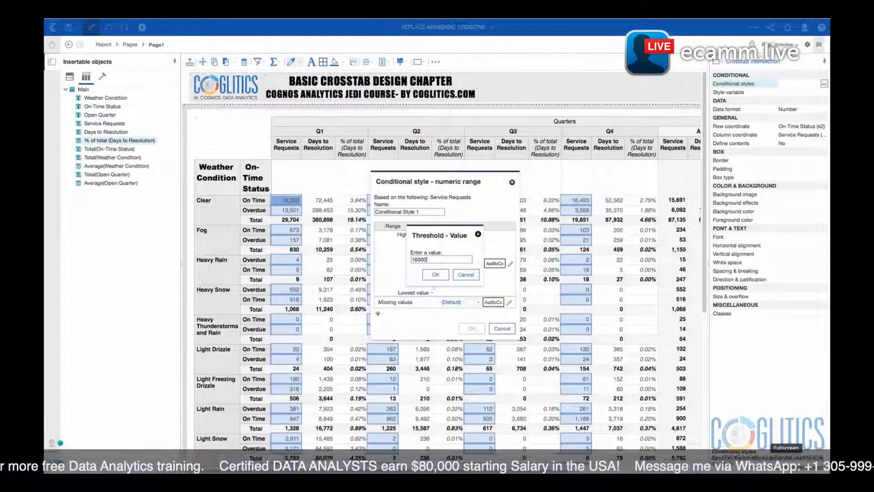
{"action": "left_click", "coordinate": [436, 274]}
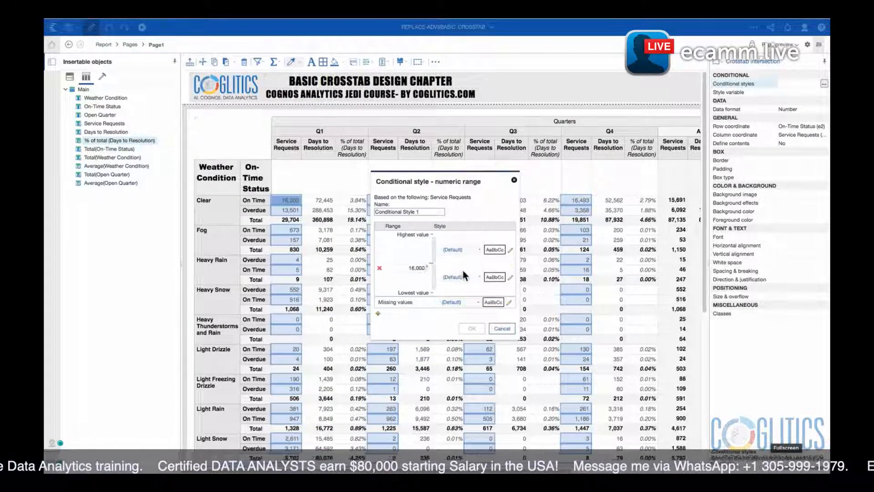
Try the Excellent and Below average styles for the range above 16,000, and settle on the Poor style
{"action": "left_click", "coordinate": [479, 250]}
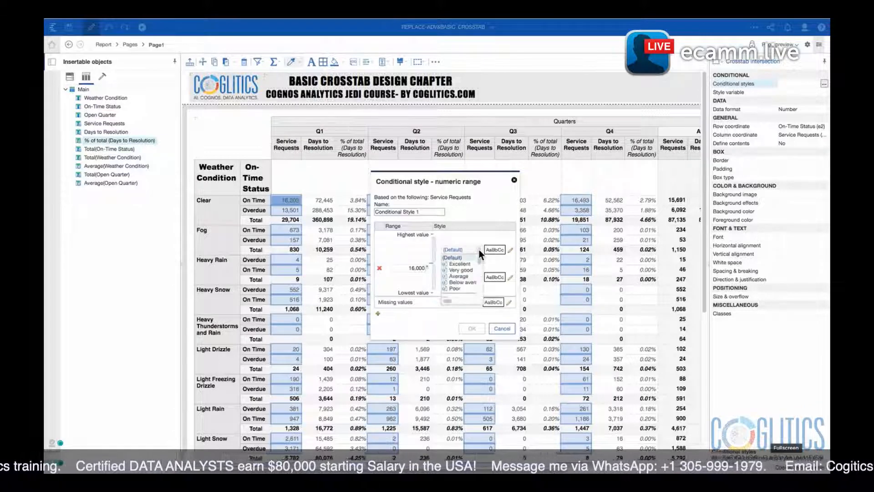
{"action": "left_click", "coordinate": [463, 286]}
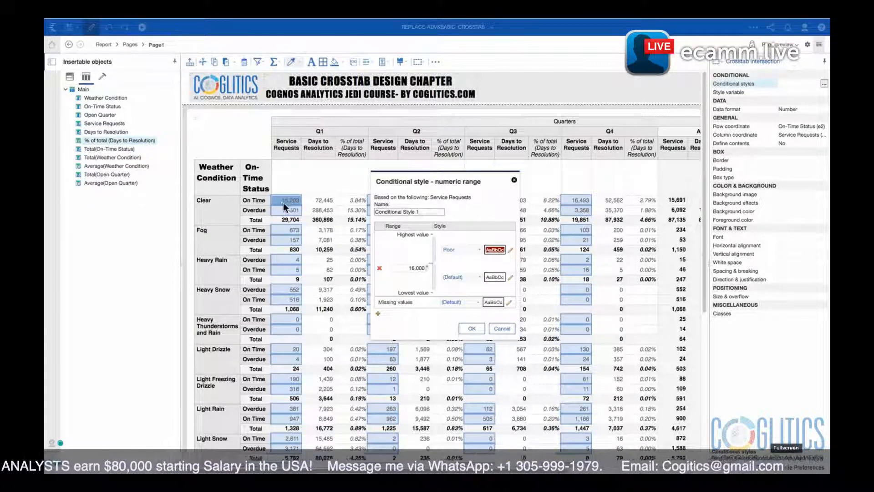
{"action": "left_click", "coordinate": [480, 250]}
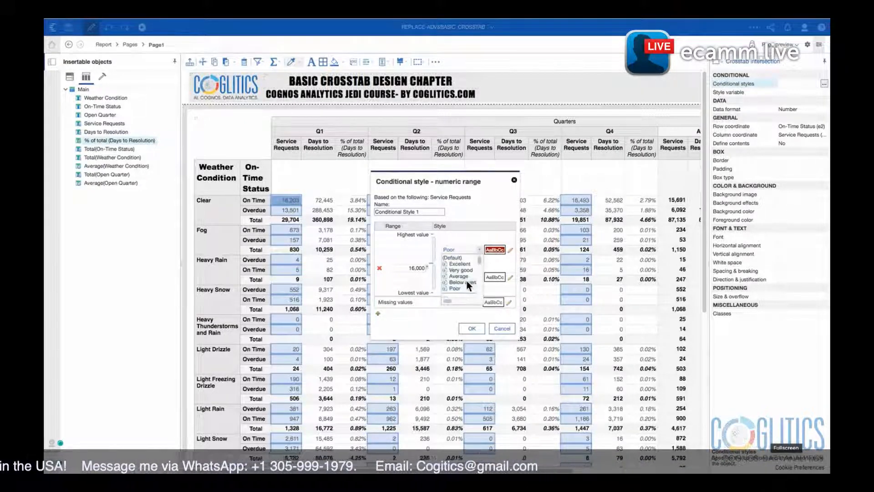
{"action": "left_click", "coordinate": [480, 247]}
{"action": "left_click", "coordinate": [472, 263]}
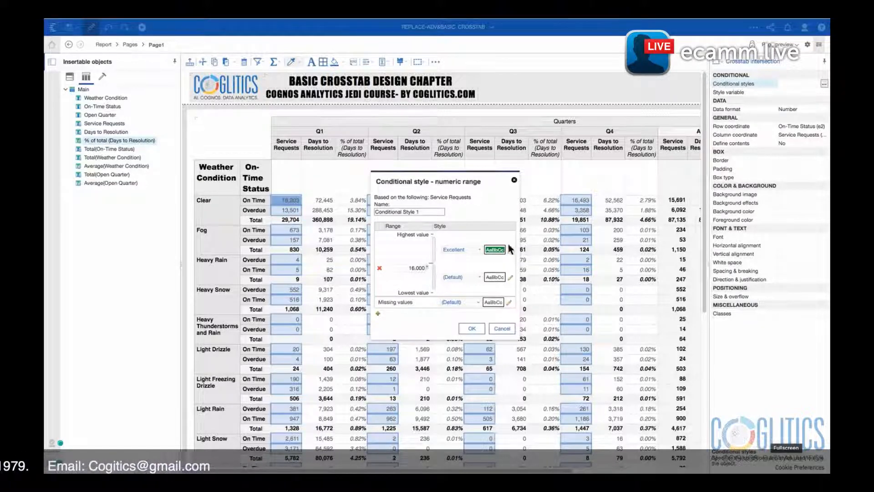
{"action": "left_click", "coordinate": [480, 248]}
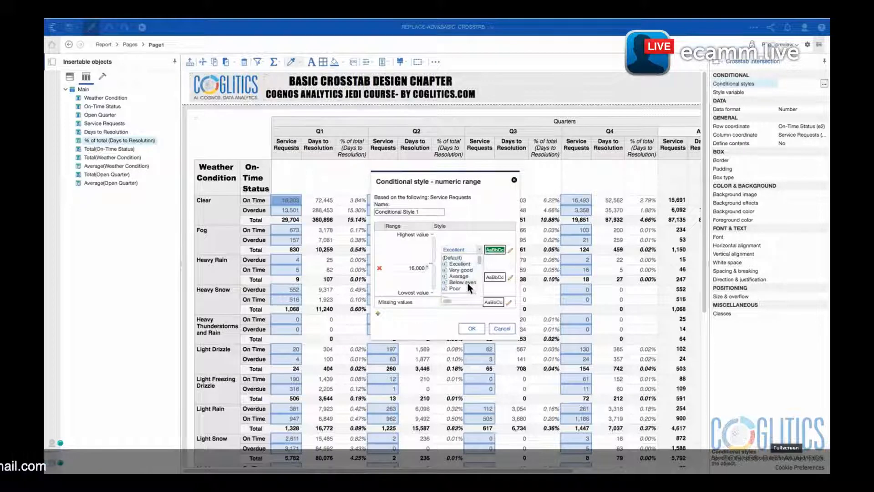
{"action": "left_click", "coordinate": [466, 282]}
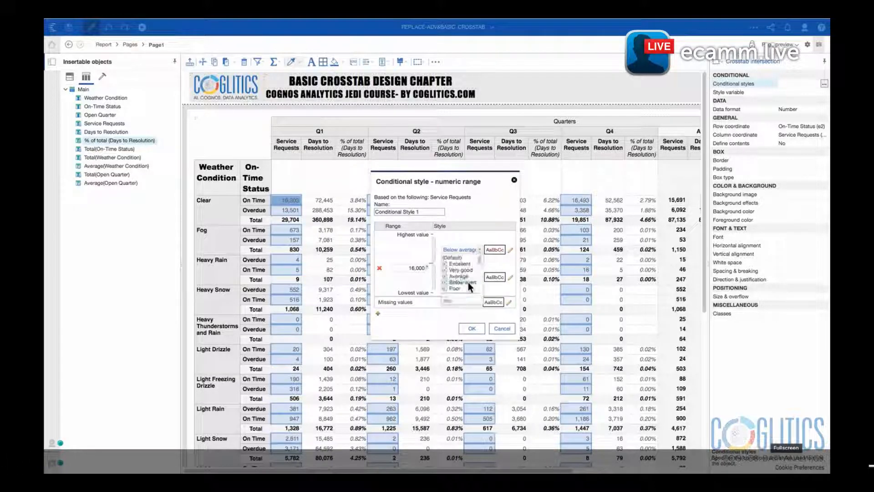
{"action": "left_click", "coordinate": [463, 288]}
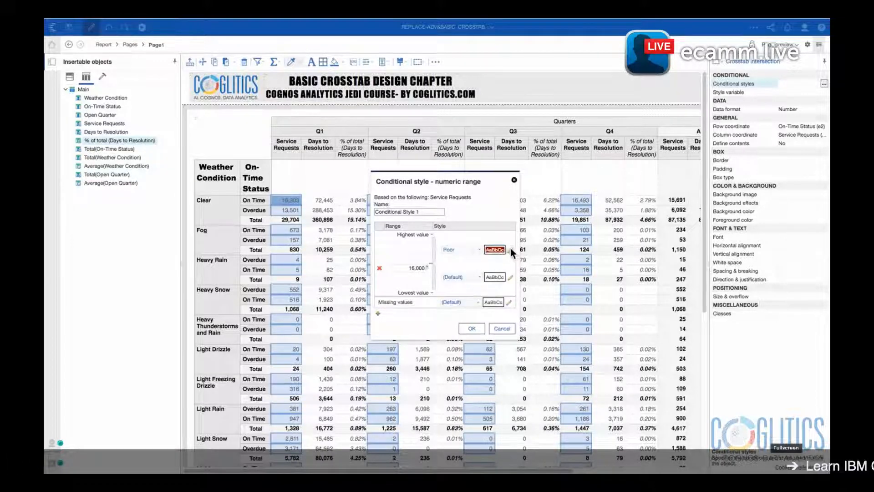
Examine the basic and advanced formatting properties of the Poor style, and close them without editing
{"action": "left_click", "coordinate": [510, 249]}
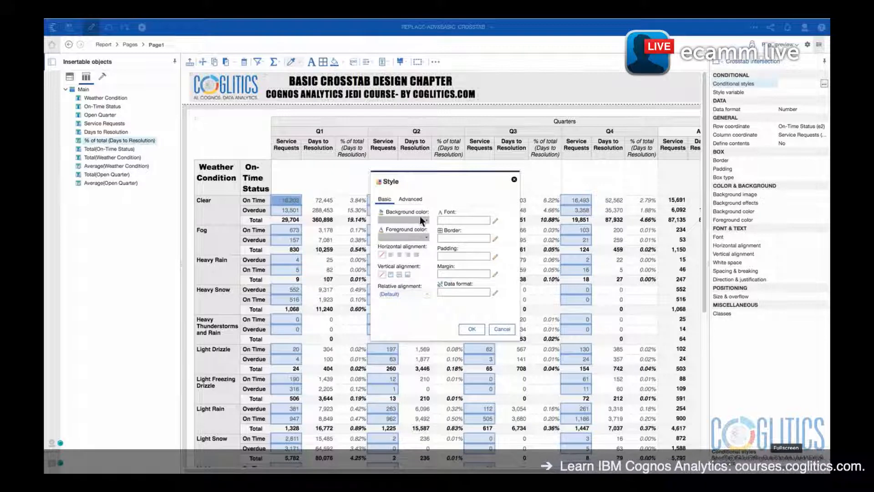
{"action": "left_click", "coordinate": [418, 200]}
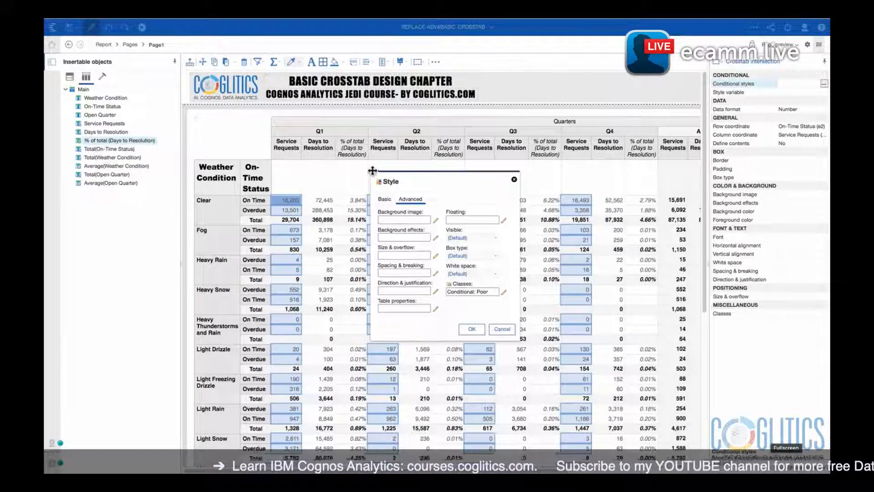
{"action": "left_click", "coordinate": [391, 200]}
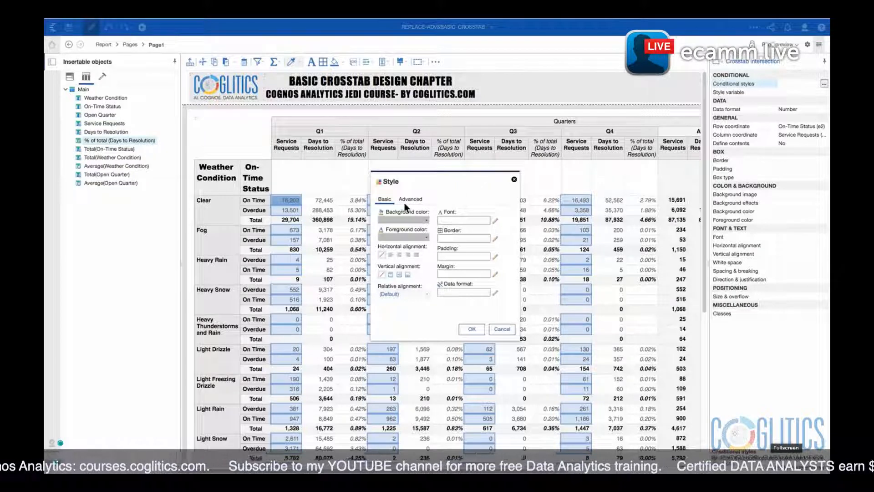
{"action": "left_click", "coordinate": [500, 328]}
Name the conditional style "Red >16000" and apply it to the quarterly Service Requests cells
{"action": "left_click_drag", "start_coordinate": [415, 212], "coordinate": [366, 218]}
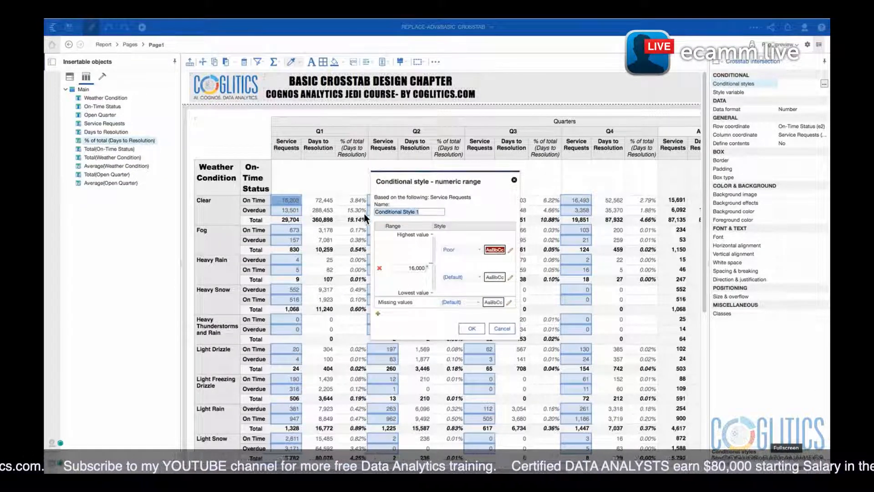
{"action": "type", "text": "Red- 16000"}
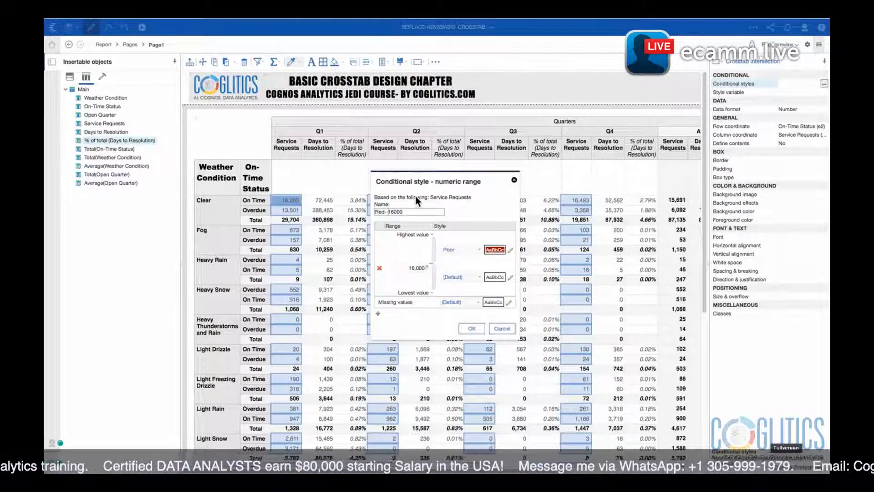
{"action": "left_click", "coordinate": [388, 212]}
{"action": "key", "text": "BackSpace"}
{"action": "key", "text": "BackSpace"}
{"action": "type", "text": ">"}
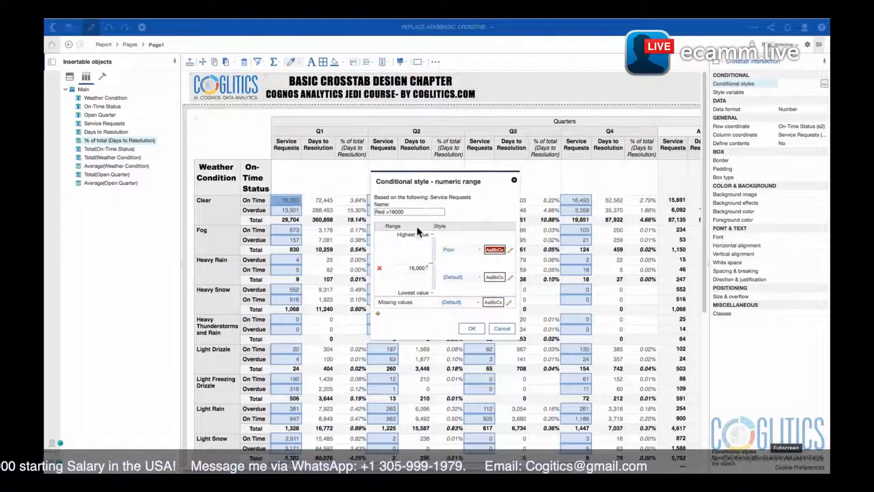
{"action": "left_click_drag", "start_coordinate": [419, 211], "coordinate": [363, 211]}
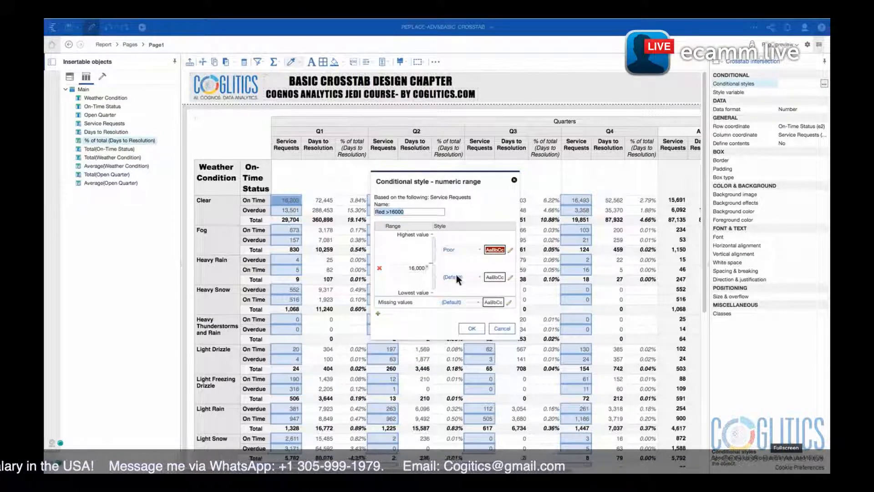
{"action": "left_click", "coordinate": [474, 330]}
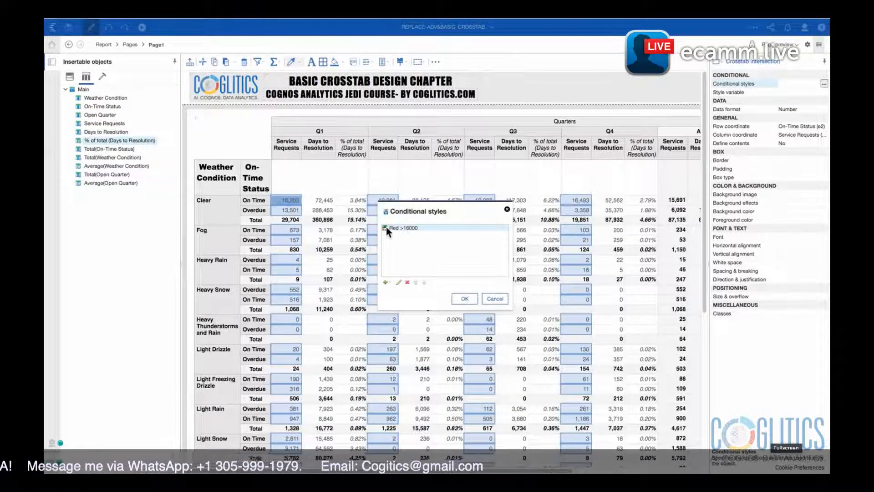
{"action": "left_click", "coordinate": [464, 299]}
Review the crosstab from top to bottom for the conditional highlighting in the quarterly Service Requests cells
{"action": "left_click", "coordinate": [308, 225]}
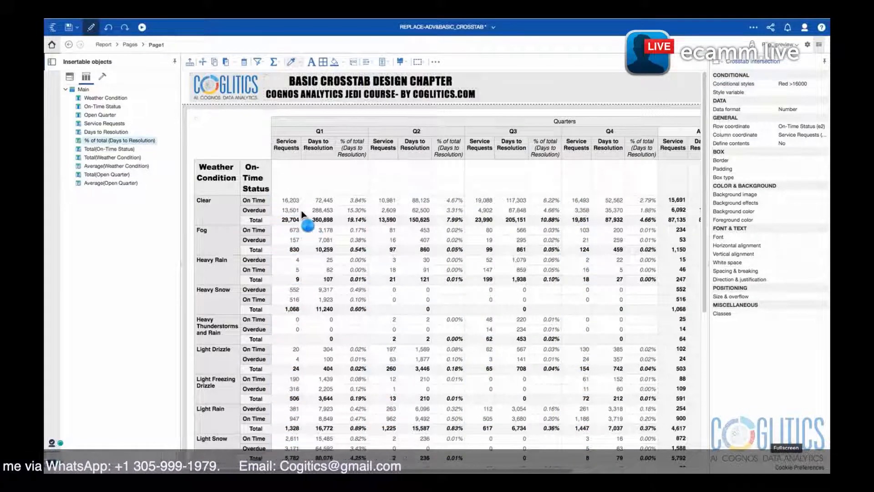
{"action": "scroll", "coordinate": [650, 235], "scroll_direction": "down", "scroll_amount": 2}
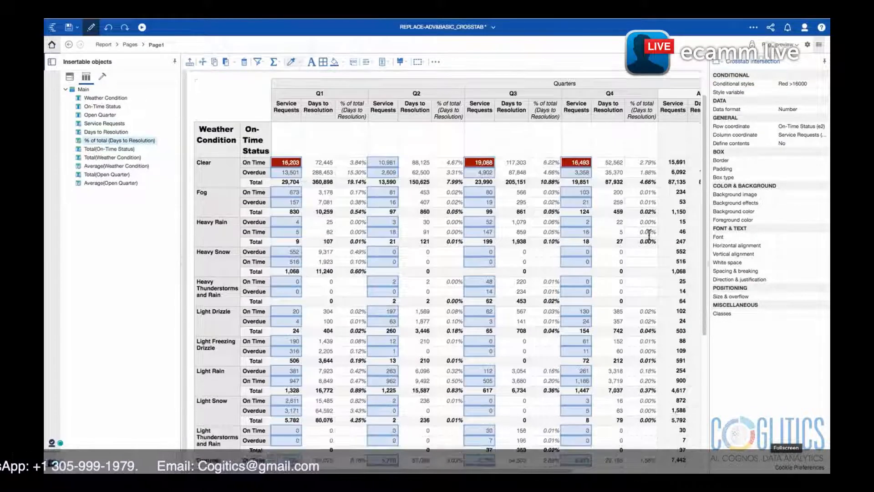
{"action": "scroll", "coordinate": [649, 234], "scroll_direction": "down", "scroll_amount": 10}
{"action": "scroll", "coordinate": [649, 234], "scroll_direction": "up", "scroll_amount": 15}
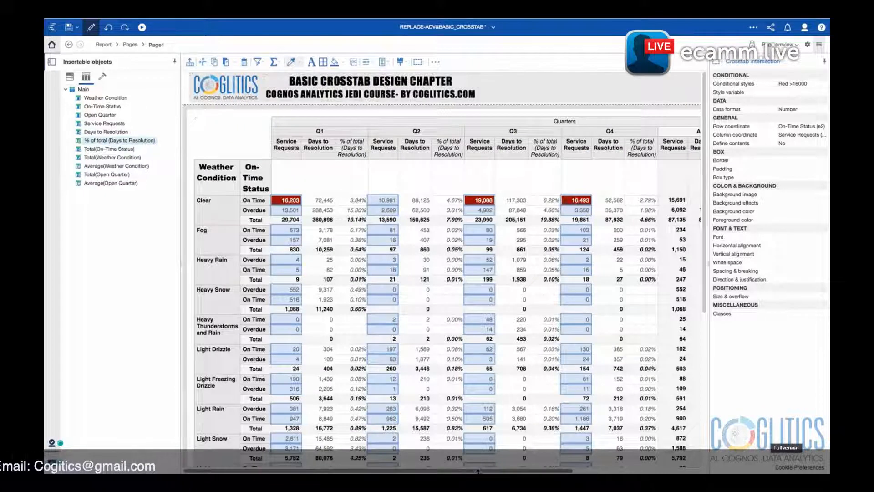
{"action": "left_click_drag", "start_coordinate": [479, 472], "coordinate": [399, 472]}
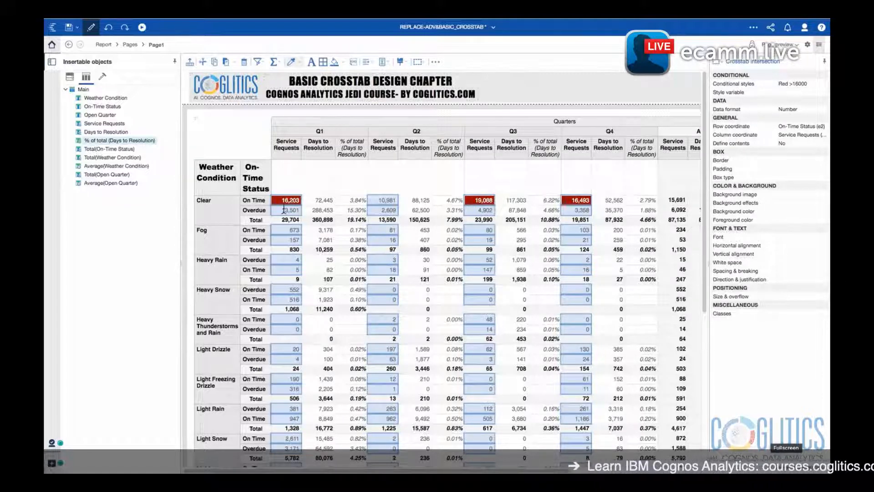
Copy the font of the Weather Condition heading to the Quarters heading and save the report
{"action": "left_click", "coordinate": [352, 230]}
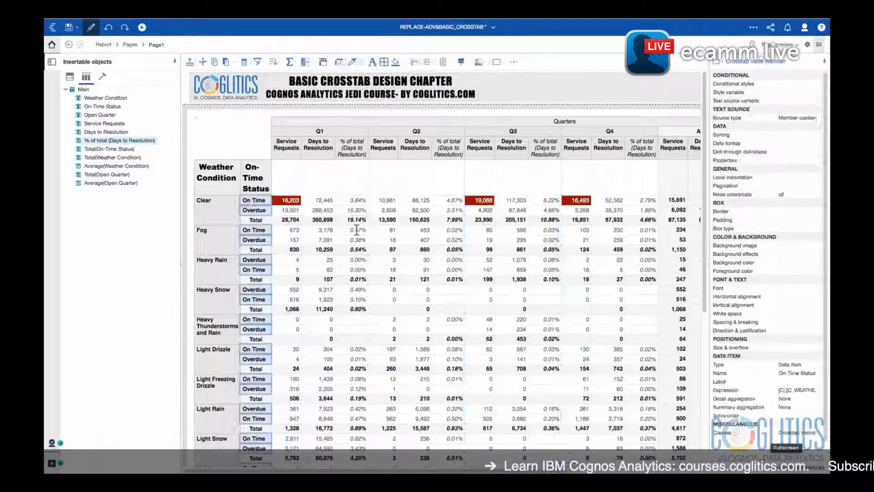
{"action": "left_click", "coordinate": [223, 170]}
{"action": "left_click", "coordinate": [281, 63]}
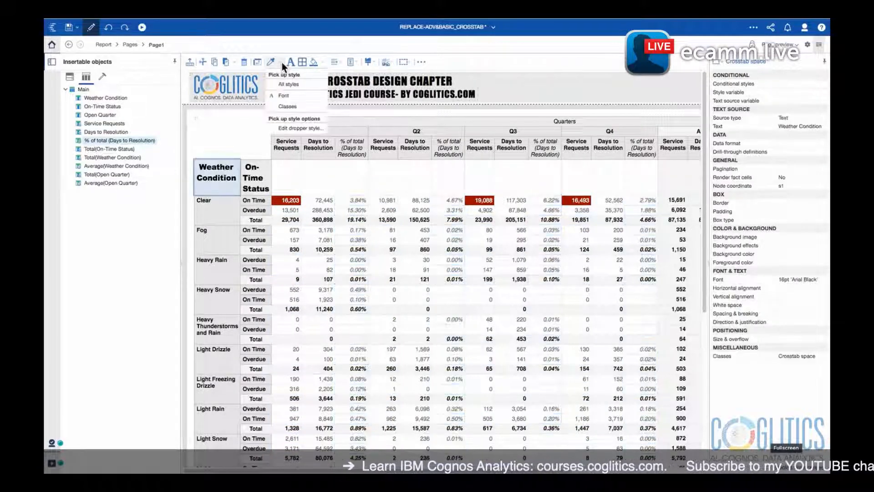
{"action": "left_click", "coordinate": [281, 95]}
{"action": "left_click", "coordinate": [380, 119]}
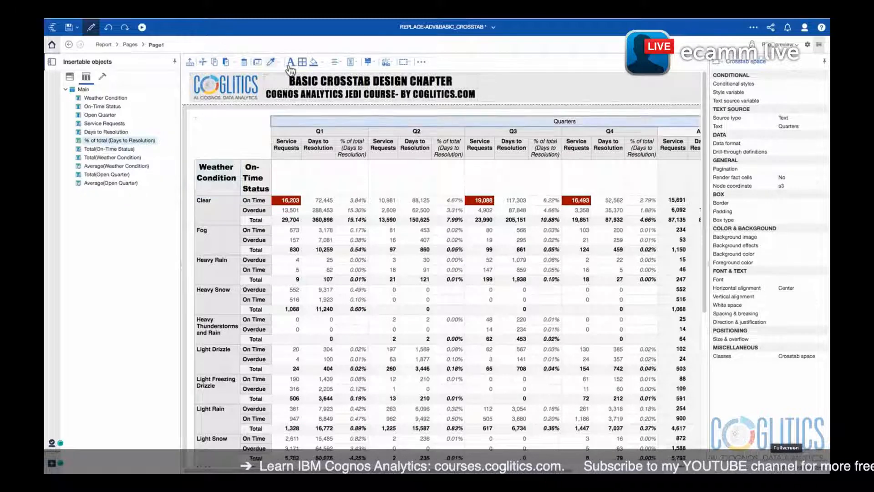
{"action": "left_click", "coordinate": [271, 62]}
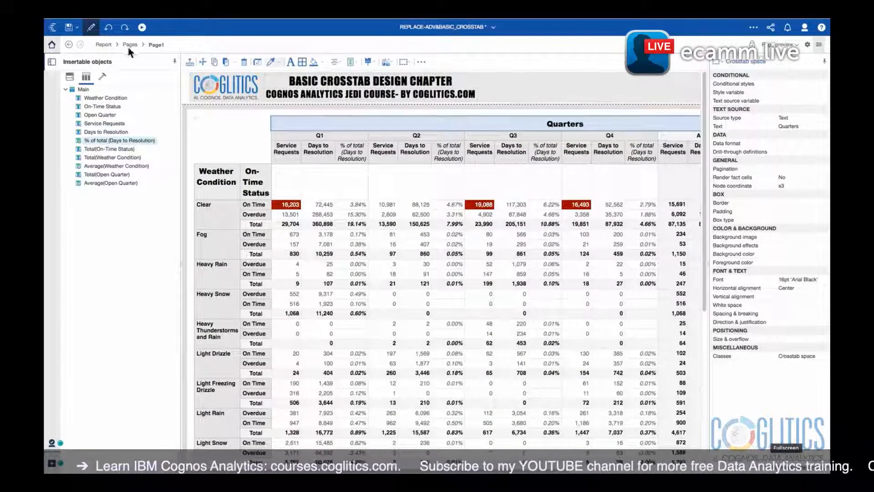
{"action": "key", "text": "ctrl+s"}
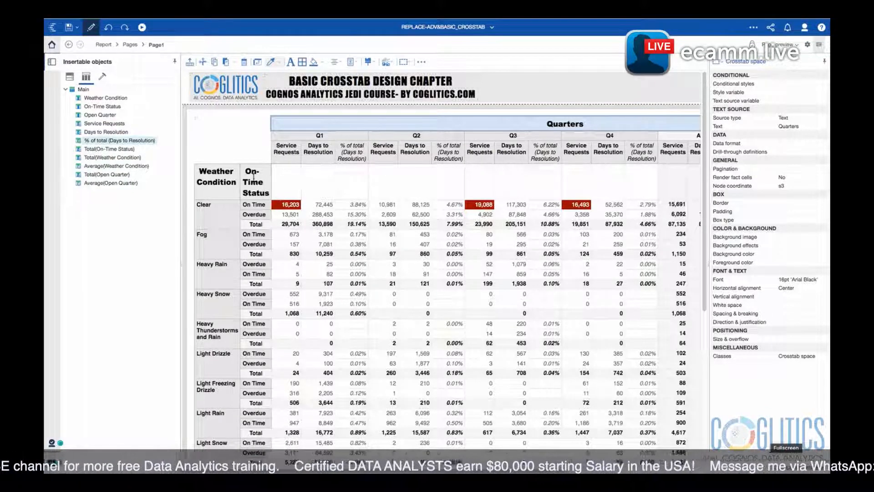
Copy the report title cell's background color #eaeaea to the whole page header block
{"action": "left_click", "coordinate": [185, 80]}
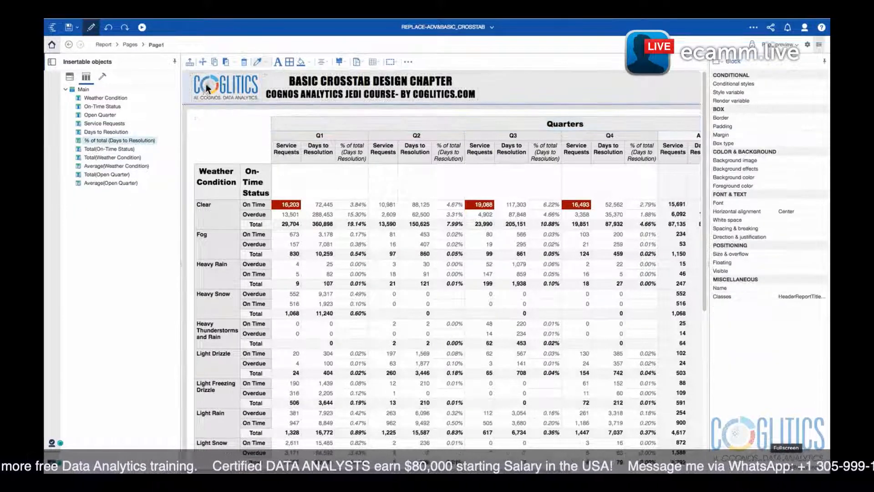
{"action": "left_click", "coordinate": [287, 82]}
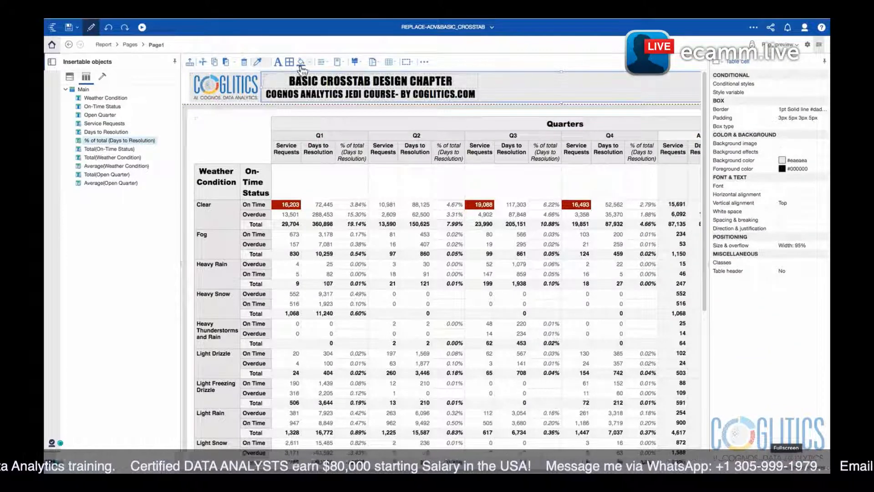
{"action": "left_click", "coordinate": [259, 62]}
{"action": "left_click", "coordinate": [271, 117]}
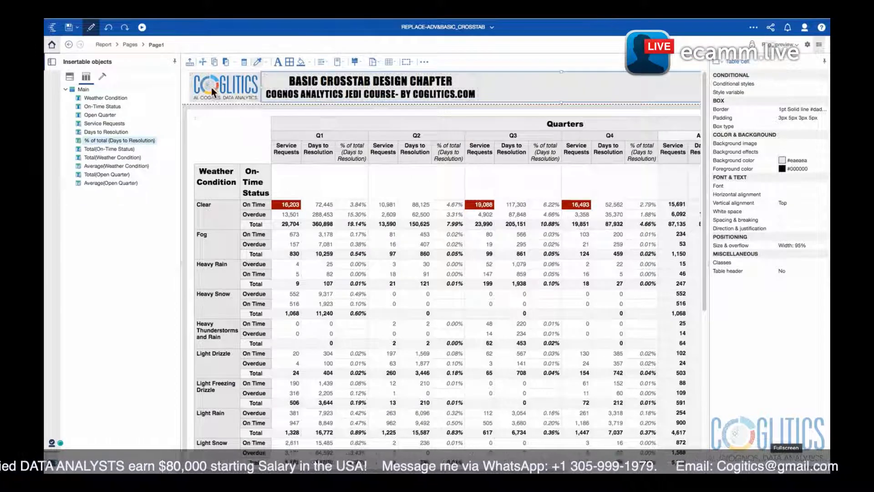
{"action": "left_click", "coordinate": [185, 90]}
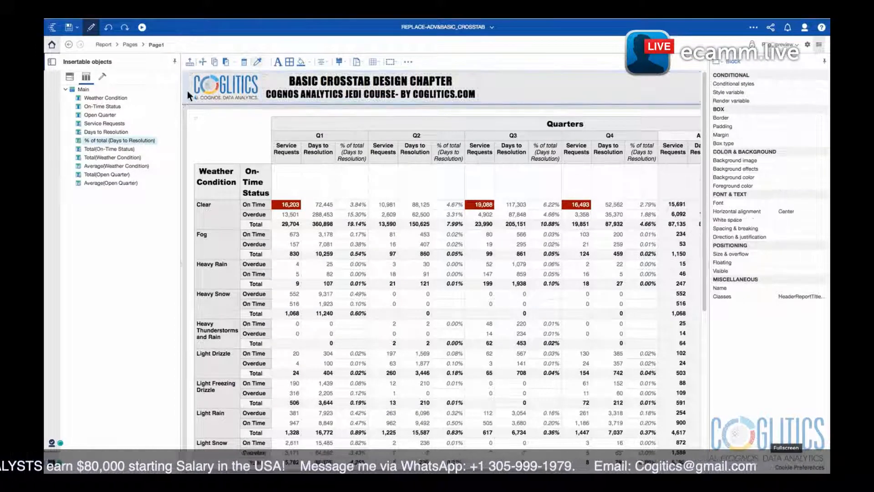
{"action": "left_click", "coordinate": [257, 62]}
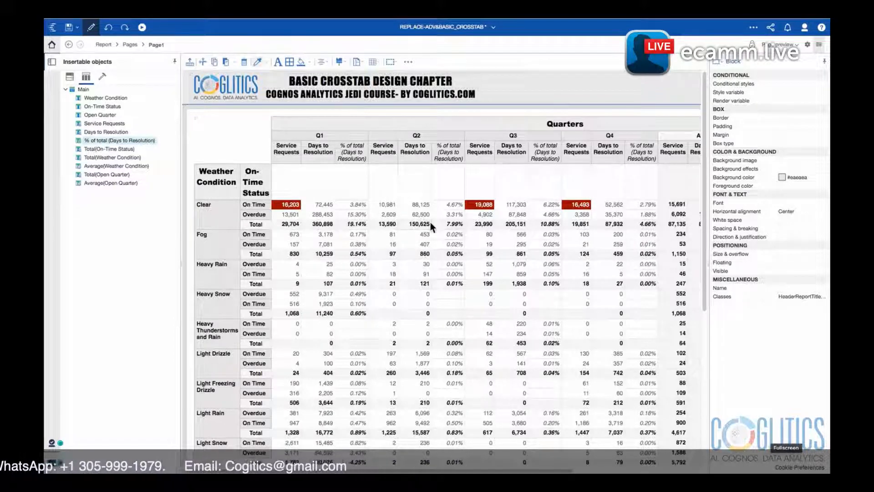
Switch to the ADV&BASIC_CROSSTAB report, check its list of pages, and return to the REPLACE-ADV&BASIC_CROSSTAB report
{"action": "left_click", "coordinate": [493, 26]}
{"action": "left_click", "coordinate": [464, 66]}
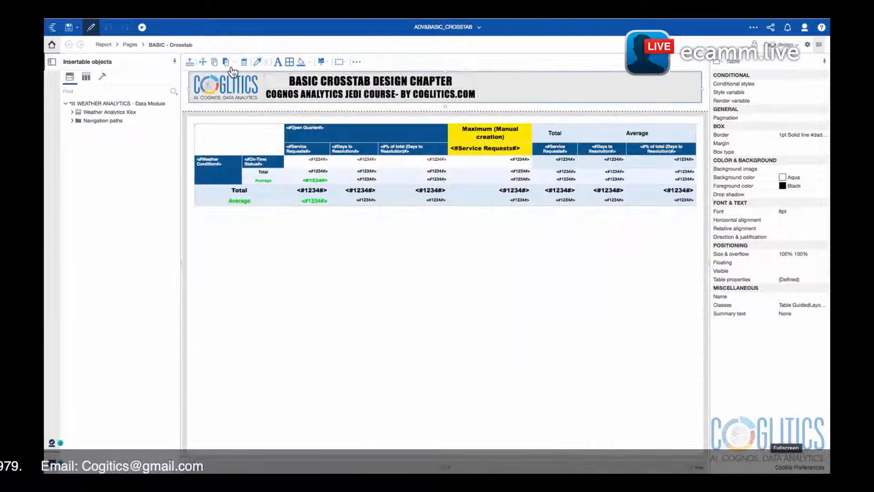
{"action": "left_click", "coordinate": [177, 44]}
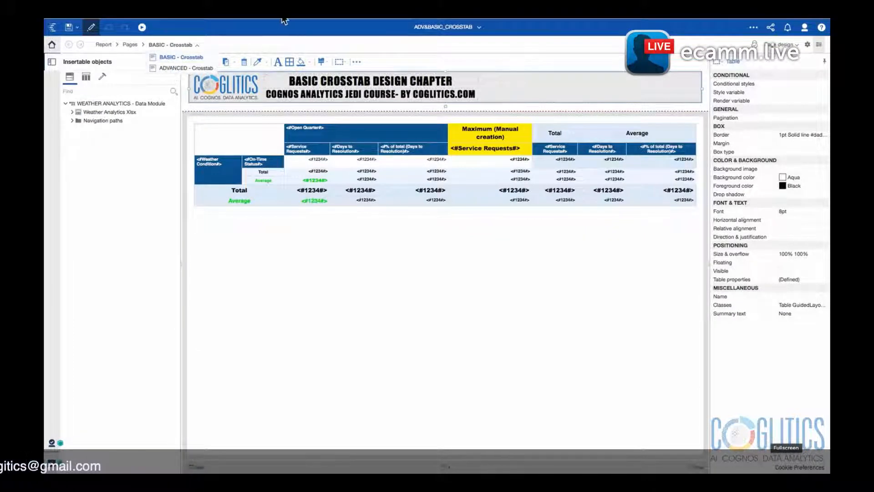
{"action": "left_click", "coordinate": [479, 27]}
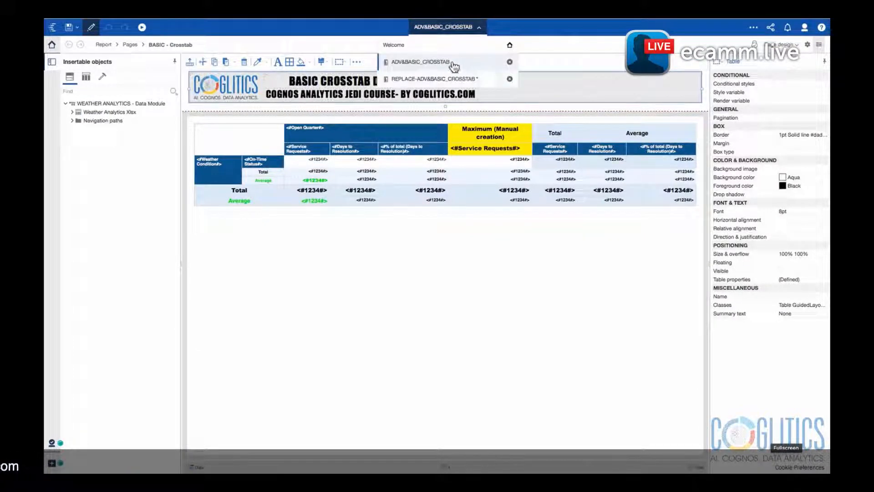
{"action": "left_click", "coordinate": [434, 78]}
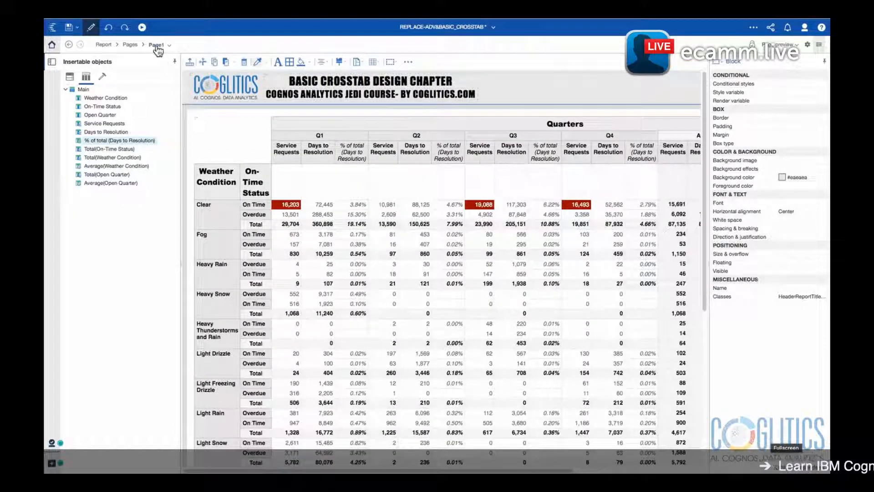
Duplicate Page1 in the report's list of pages and rename the original page as Basic Crosstab
{"action": "left_click", "coordinate": [134, 45]}
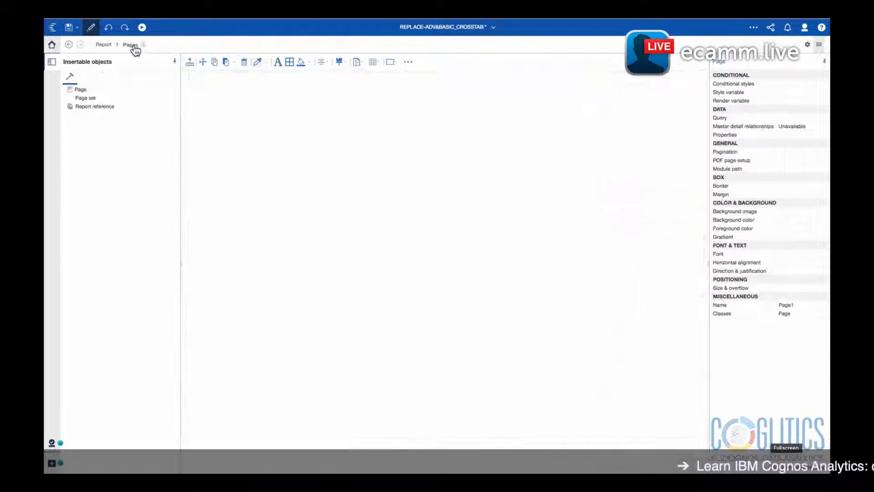
{"action": "right_click", "coordinate": [200, 78]}
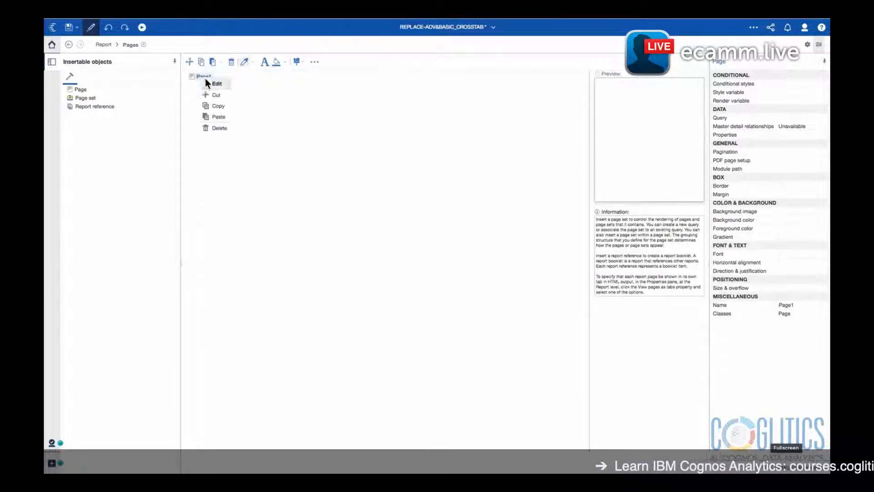
{"action": "left_click", "coordinate": [218, 106]}
{"action": "right_click", "coordinate": [228, 155]}
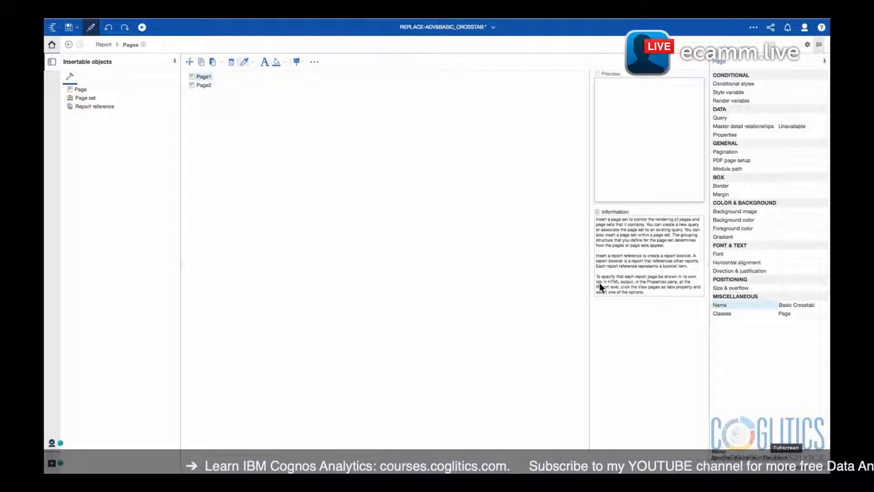
Rename the duplicated page Page2 as Crosstab Advanced
{"action": "left_click", "coordinate": [204, 86]}
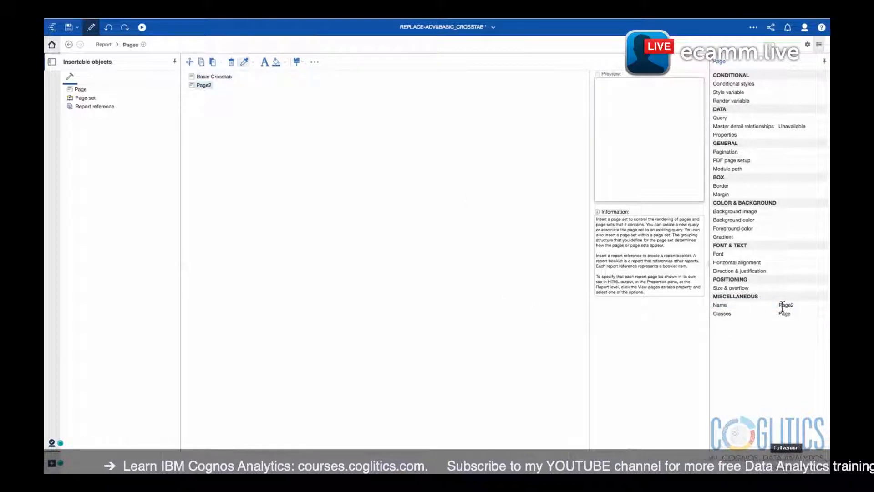
{"action": "left_click", "coordinate": [802, 306]}
{"action": "left_click_drag", "start_coordinate": [800, 305], "coordinate": [774, 304]}
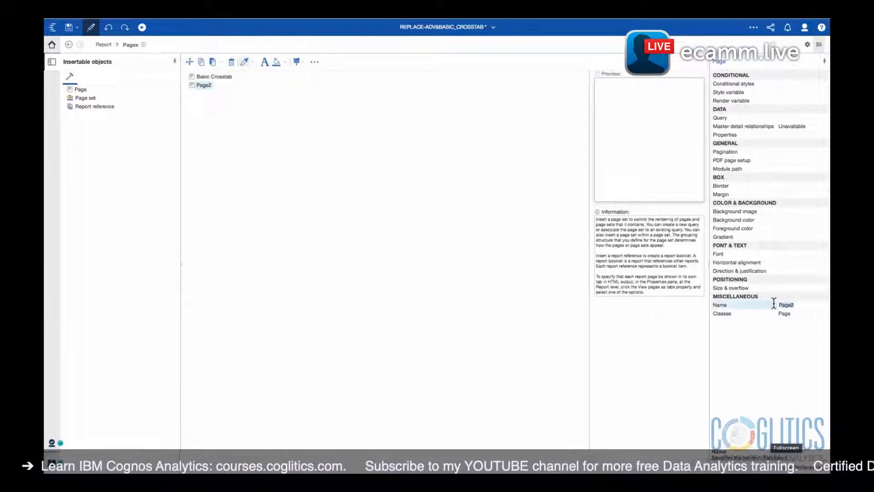
{"action": "type", "text": "Crosstab Advanced"}
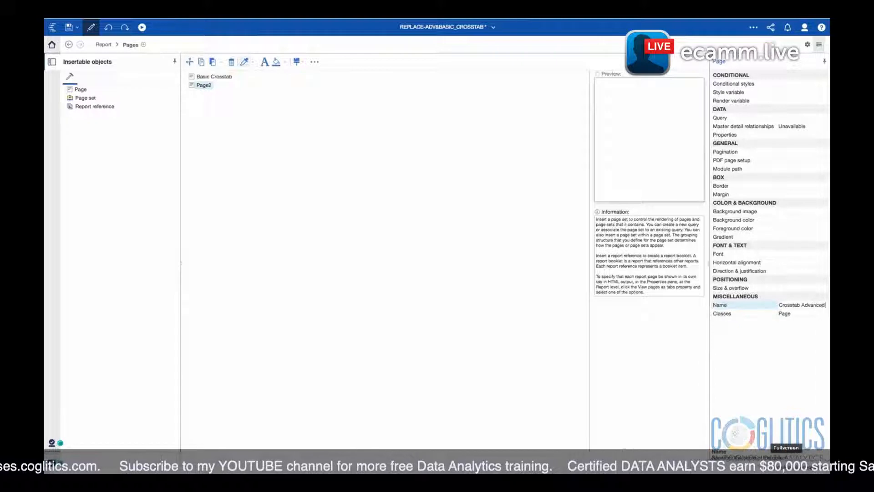
{"action": "left_click", "coordinate": [346, 299]}
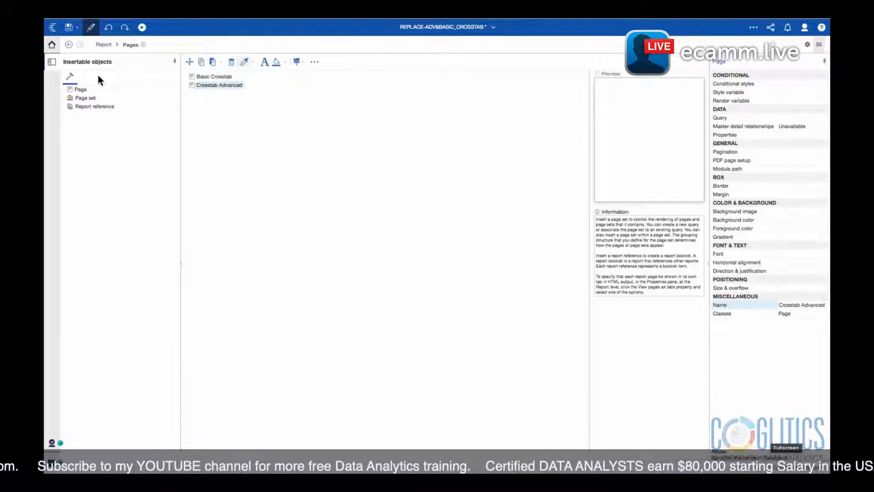
Set the report's View pages as tabs property to Top left
{"action": "left_click", "coordinate": [105, 45]}
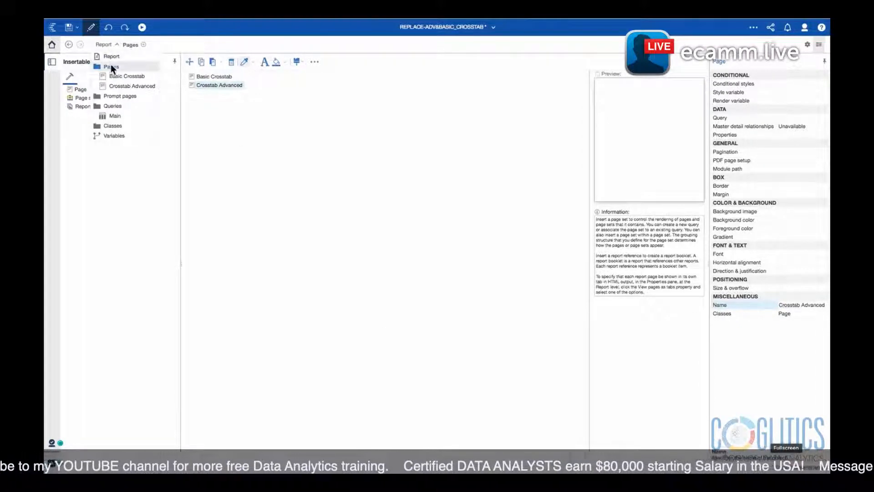
{"action": "left_click", "coordinate": [111, 56]}
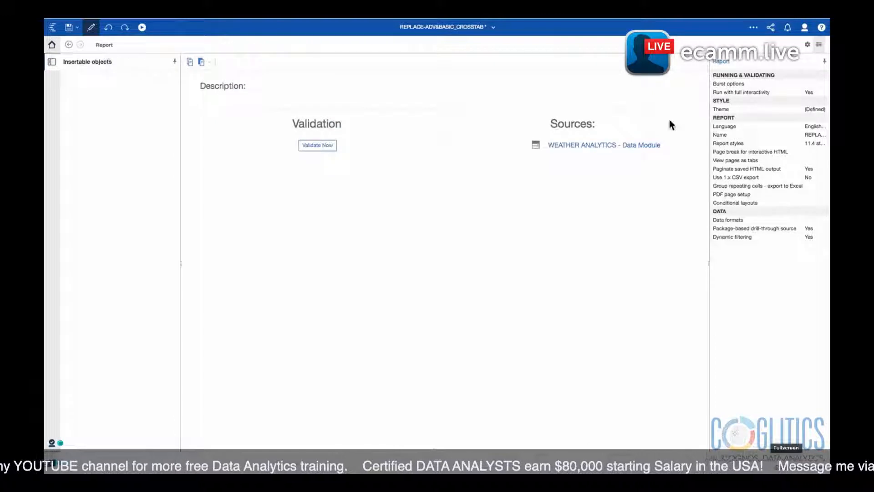
{"action": "left_click", "coordinate": [815, 160]}
{"action": "left_click", "coordinate": [824, 161]}
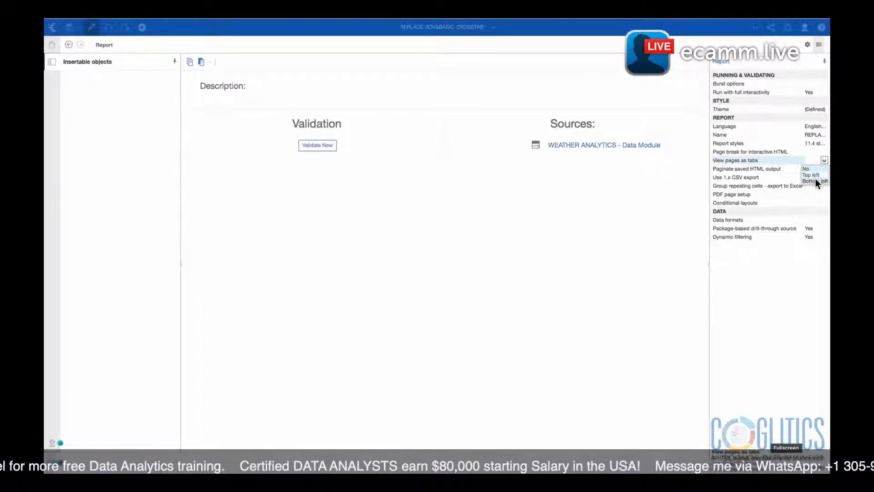
{"action": "left_click", "coordinate": [815, 176]}
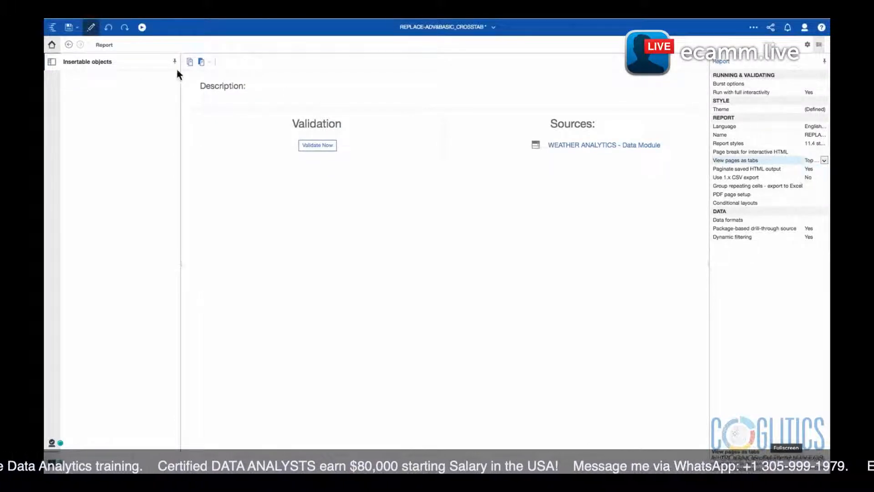
Open the Crosstab Advanced page and cut its entire crosstab out of the page body
{"action": "left_click", "coordinate": [113, 45]}
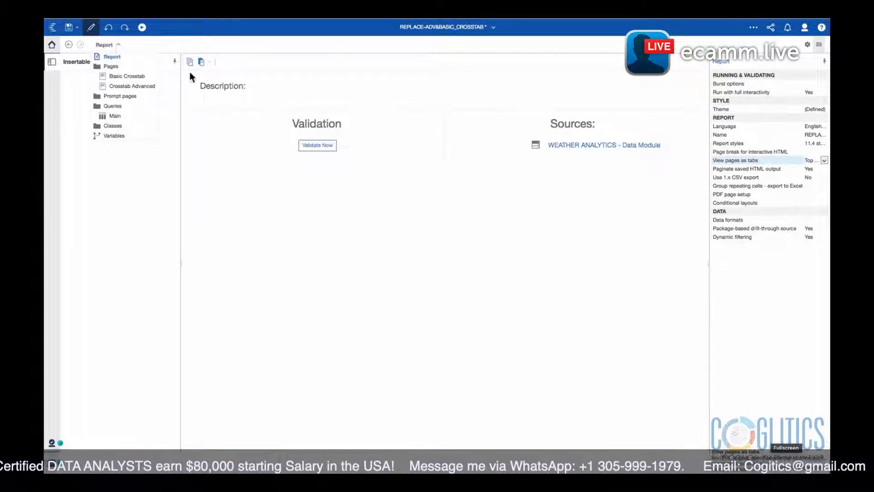
{"action": "left_click", "coordinate": [110, 66]}
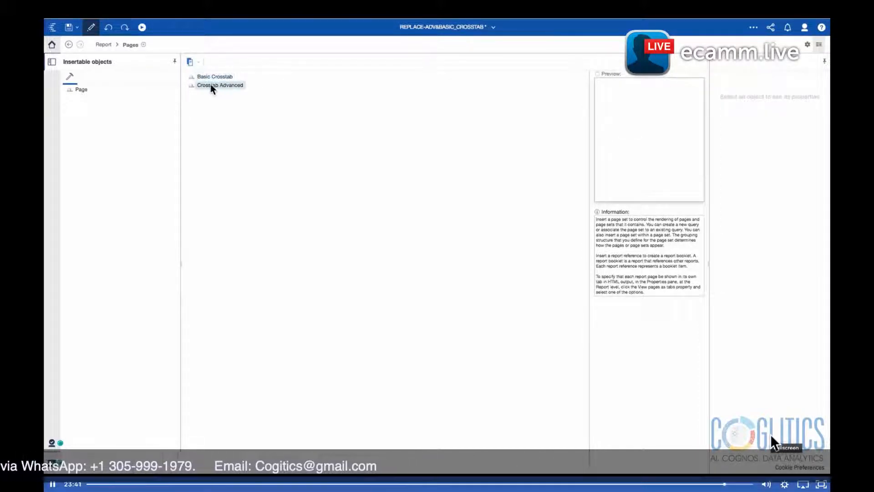
{"action": "left_click", "coordinate": [112, 48]}
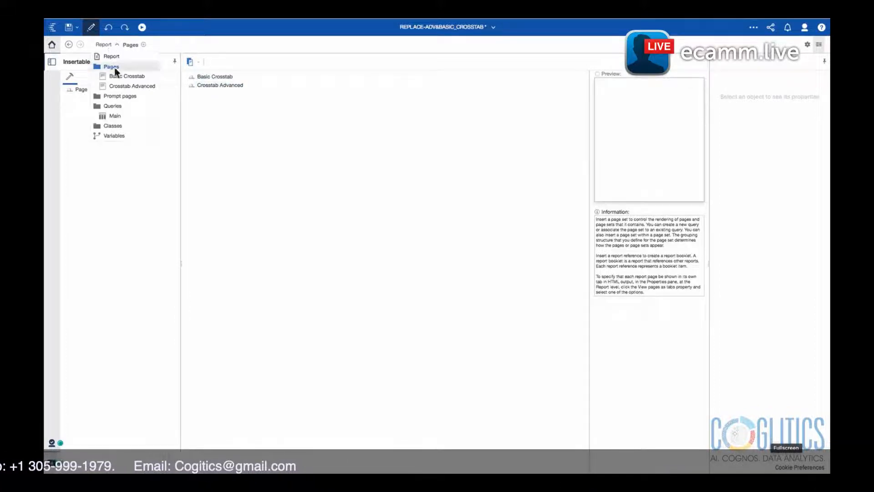
{"action": "left_click", "coordinate": [121, 86]}
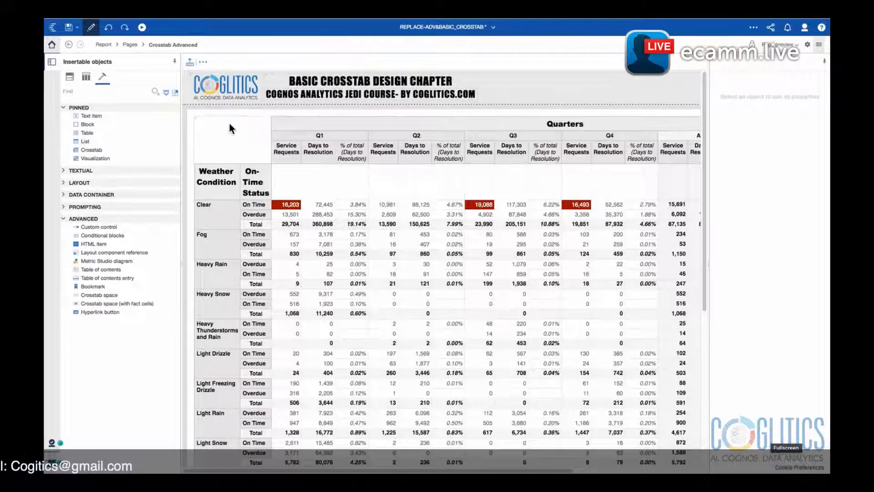
{"action": "left_click", "coordinate": [197, 118]}
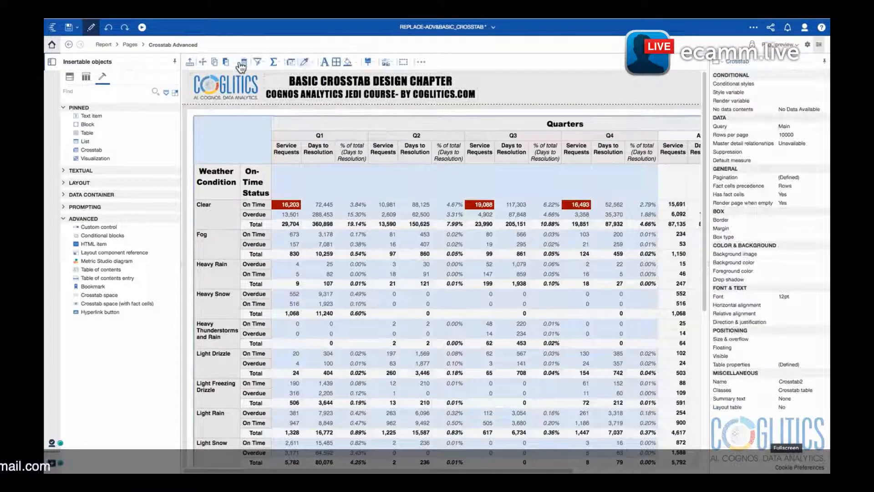
{"action": "left_click", "coordinate": [203, 62]}
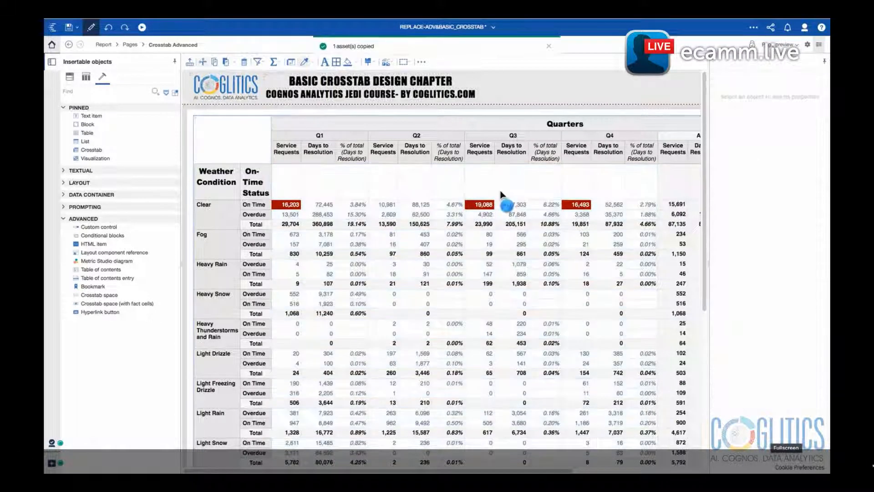
Change the header title on the Crosstab Advanced page to ADVANCED CROSSTAB DESIGN CHAPTER
{"action": "left_click", "coordinate": [315, 79]}
{"action": "double_click", "coordinate": [316, 79]}
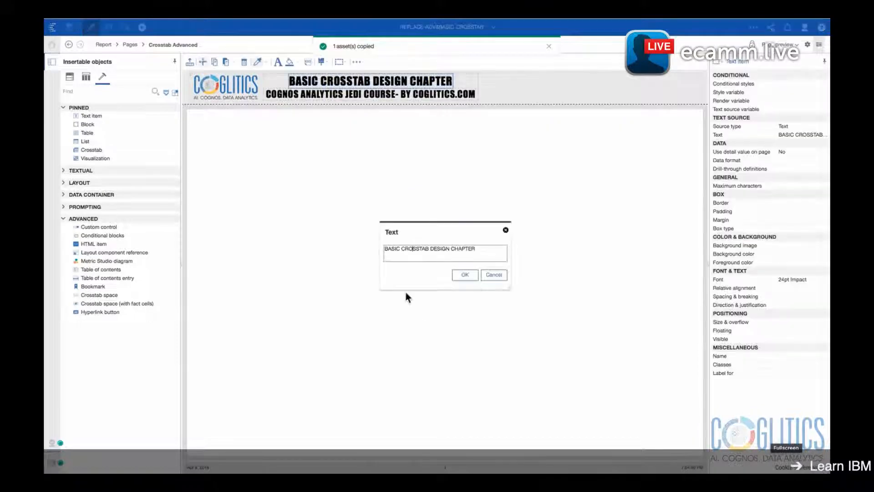
{"action": "double_click", "coordinate": [392, 249]}
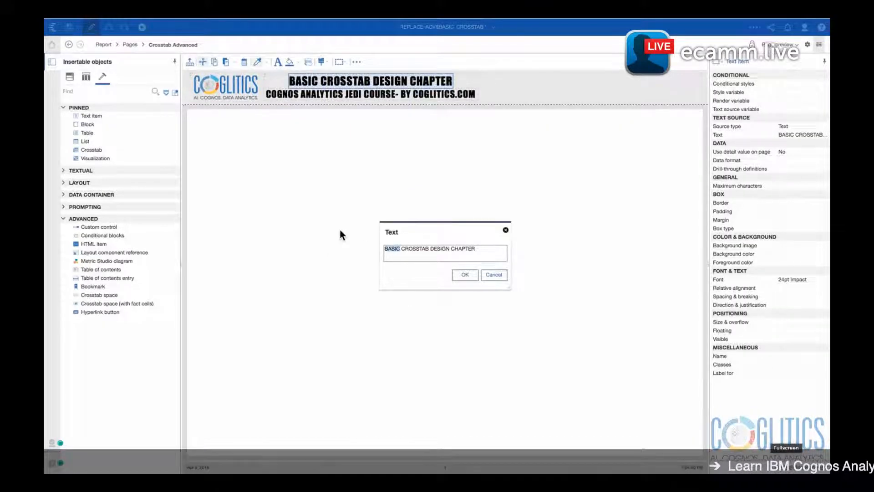
{"action": "type", "text": "AD"}
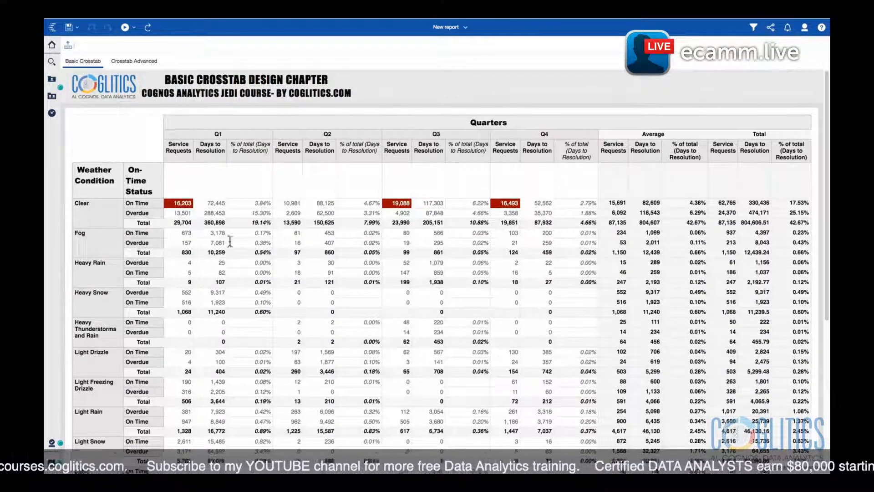
Compare the Basic Crosstab and Crosstab Advanced pages in the report output by switching between their tabs
{"action": "left_click", "coordinate": [137, 61]}
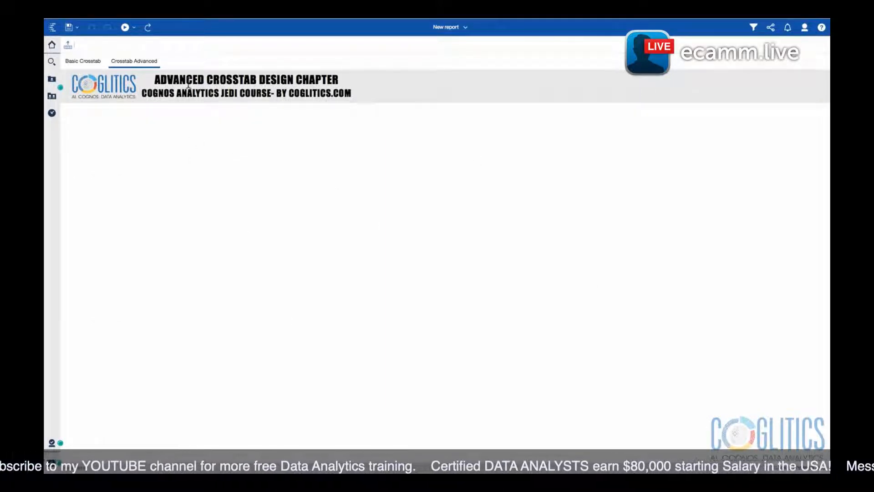
{"action": "left_click", "coordinate": [76, 59]}
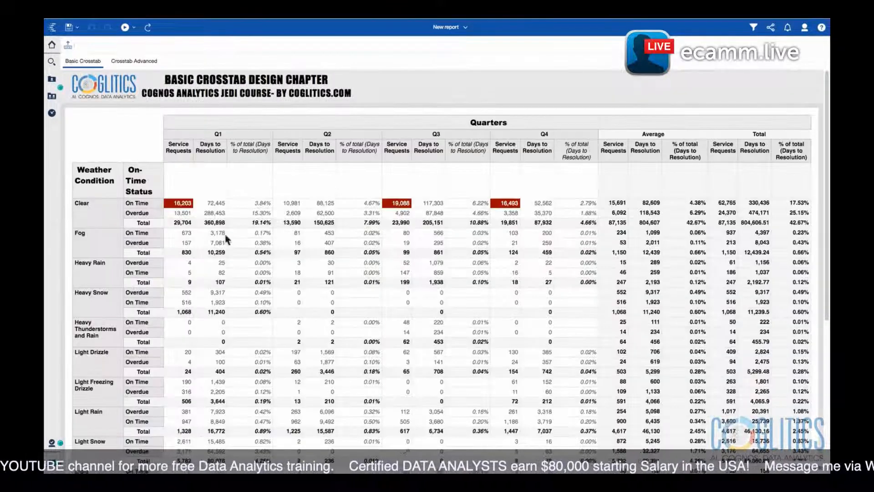
{"action": "left_click", "coordinate": [119, 62]}
{"action": "left_click", "coordinate": [86, 62]}
{"action": "left_click", "coordinate": [139, 62]}
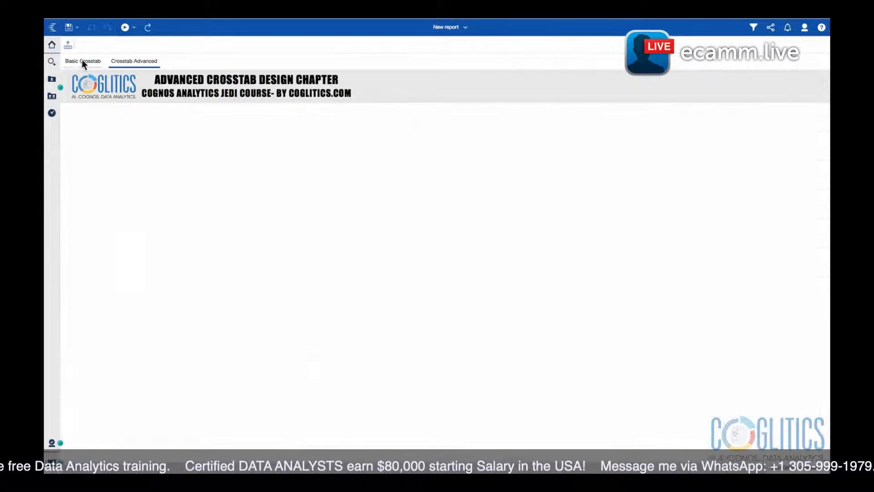
{"action": "left_click", "coordinate": [82, 60]}
{"action": "left_click", "coordinate": [119, 61]}
{"action": "left_click", "coordinate": [93, 61]}
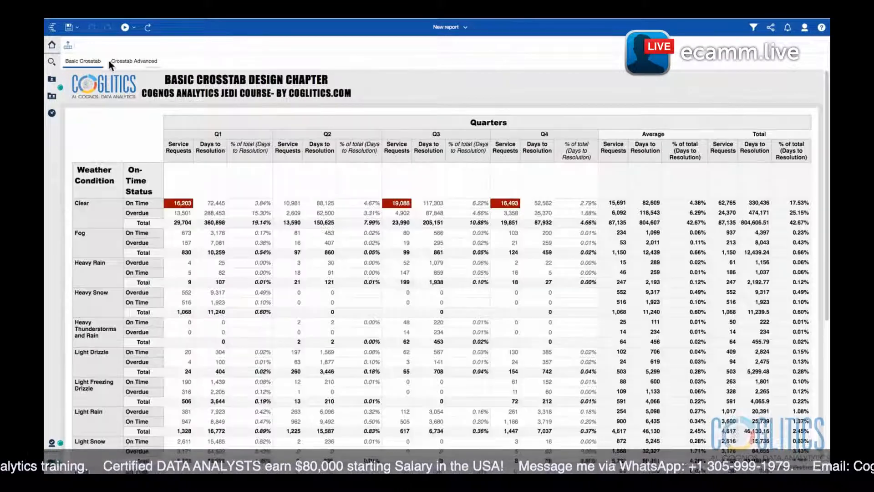
{"action": "left_click", "coordinate": [122, 62]}
{"action": "left_click", "coordinate": [89, 61]}
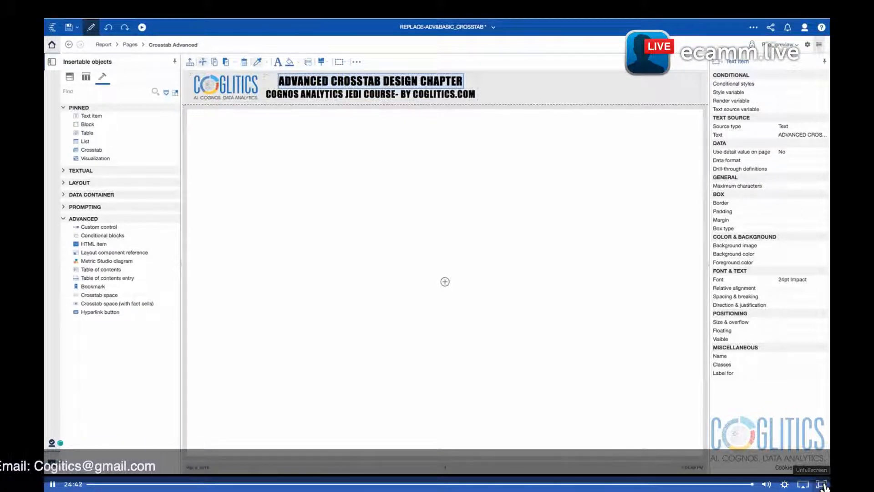
Leave the full-screen lesson video, then play and pause the Crosstab - Advanced Concepts lesson on the course website
{"action": "left_click", "coordinate": [822, 484]}
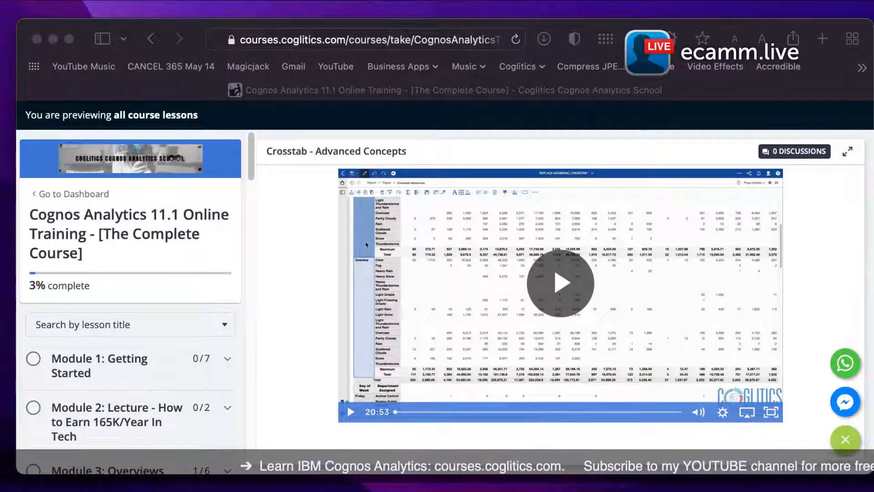
{"action": "left_click", "coordinate": [428, 260]}
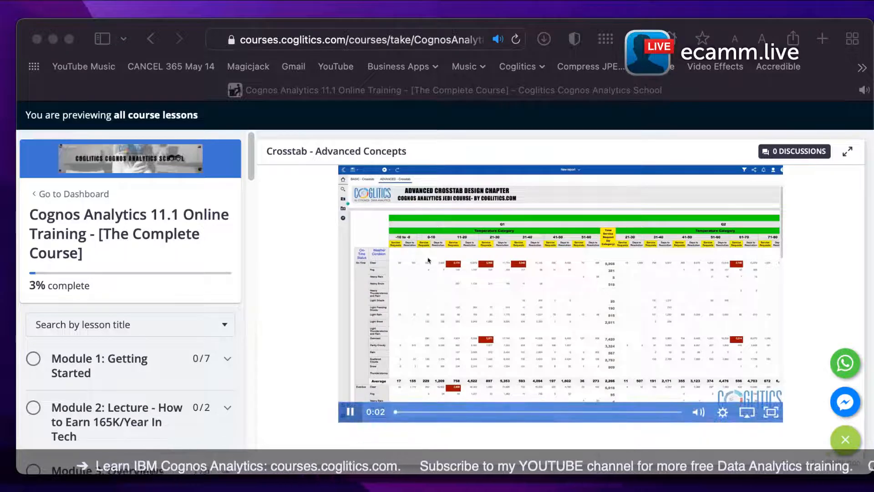
{"action": "left_click", "coordinate": [352, 411]}
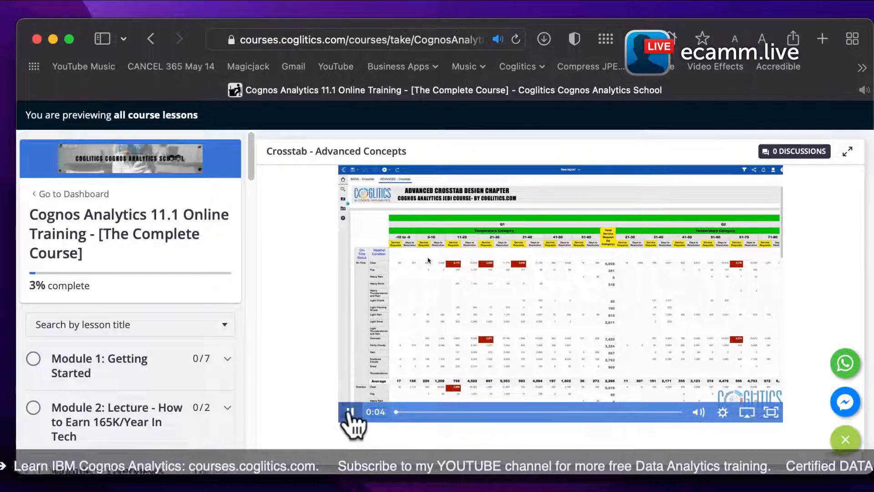
{"action": "left_click", "coordinate": [350, 412]}
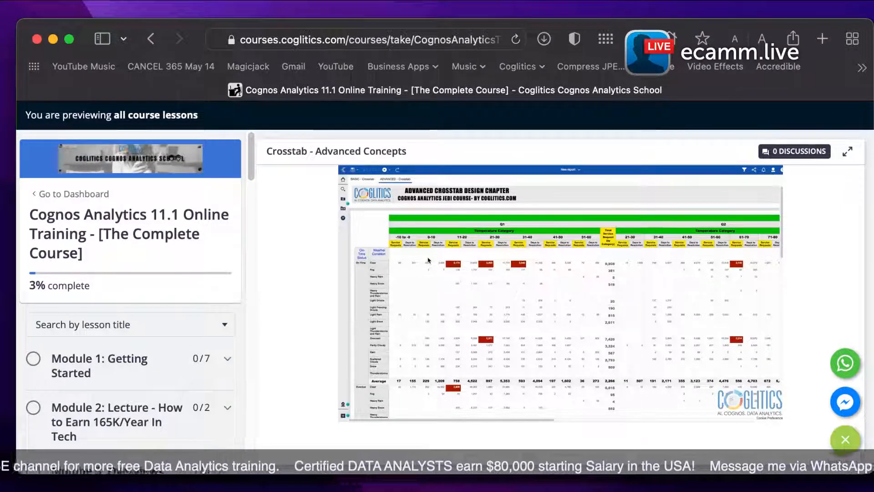
{"action": "key", "text": "F11"}
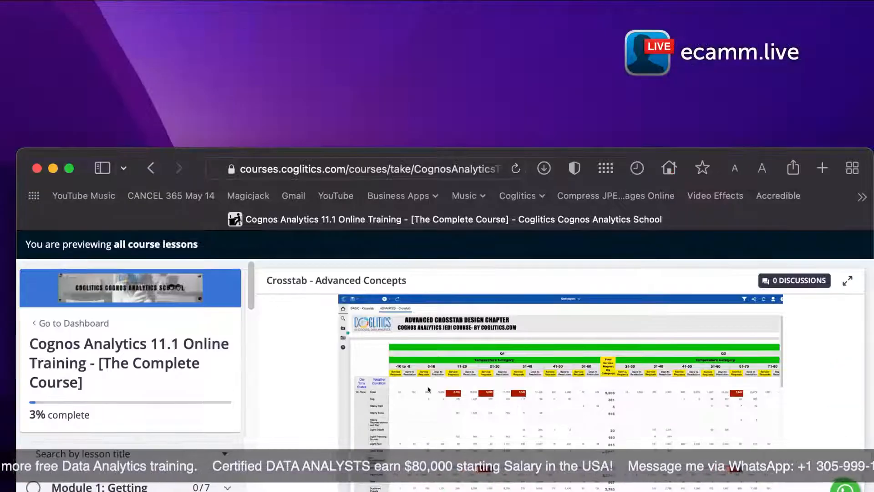
{"action": "left_click", "coordinate": [155, 23]}
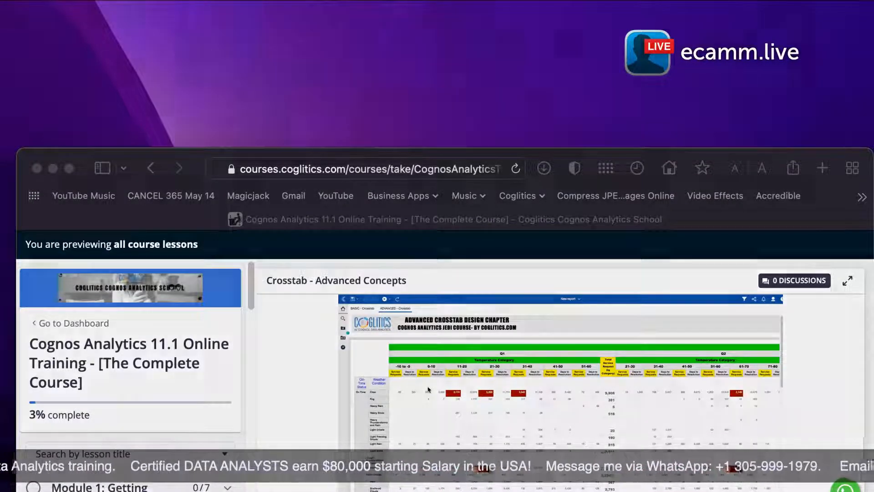